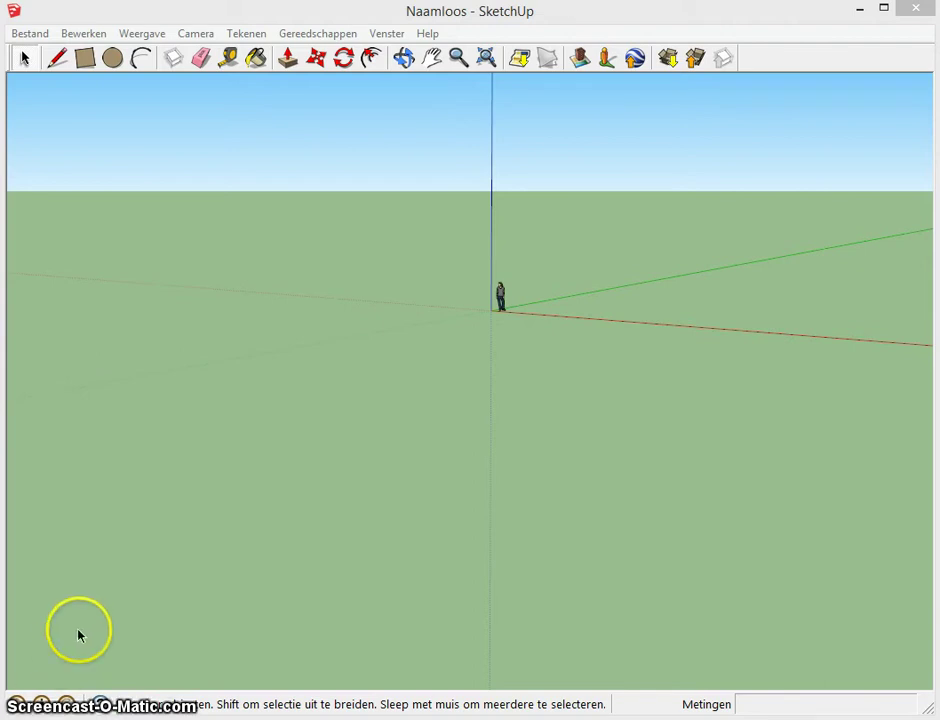
- Change the model's length units from Meter to Millimeter in Model Info > Units
left_click(390, 35)
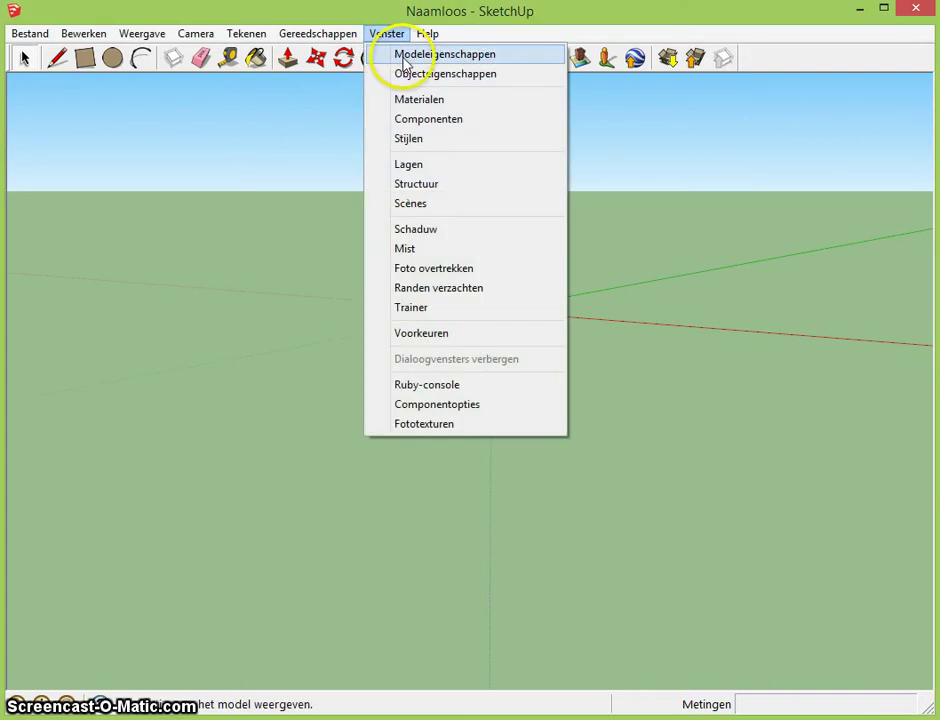
left_click(404, 60)
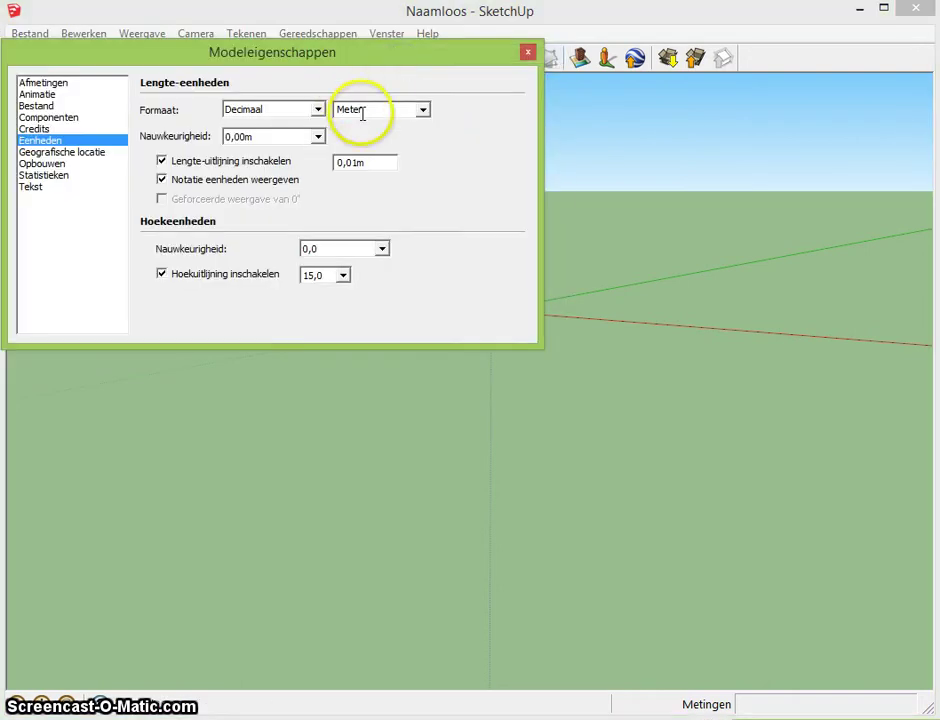
left_click(422, 113)
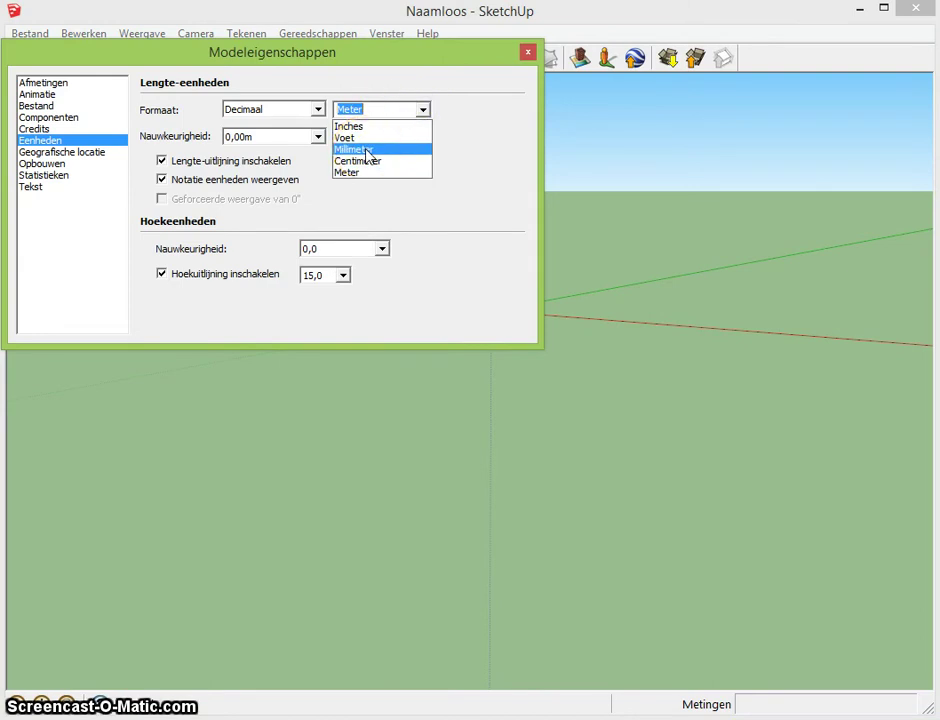
left_click(368, 150)
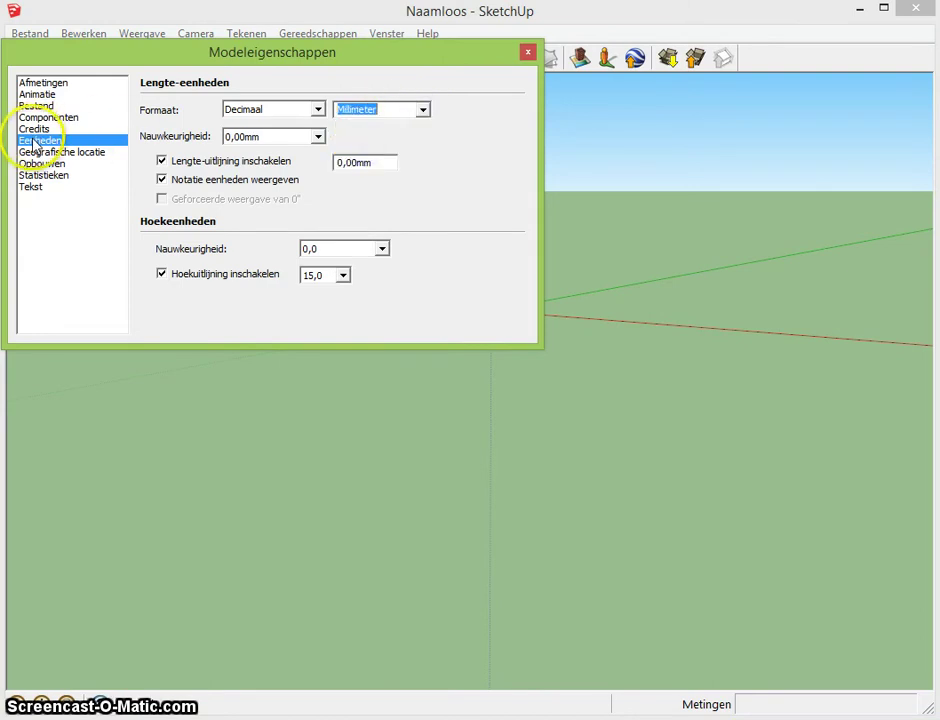
left_click(528, 52)
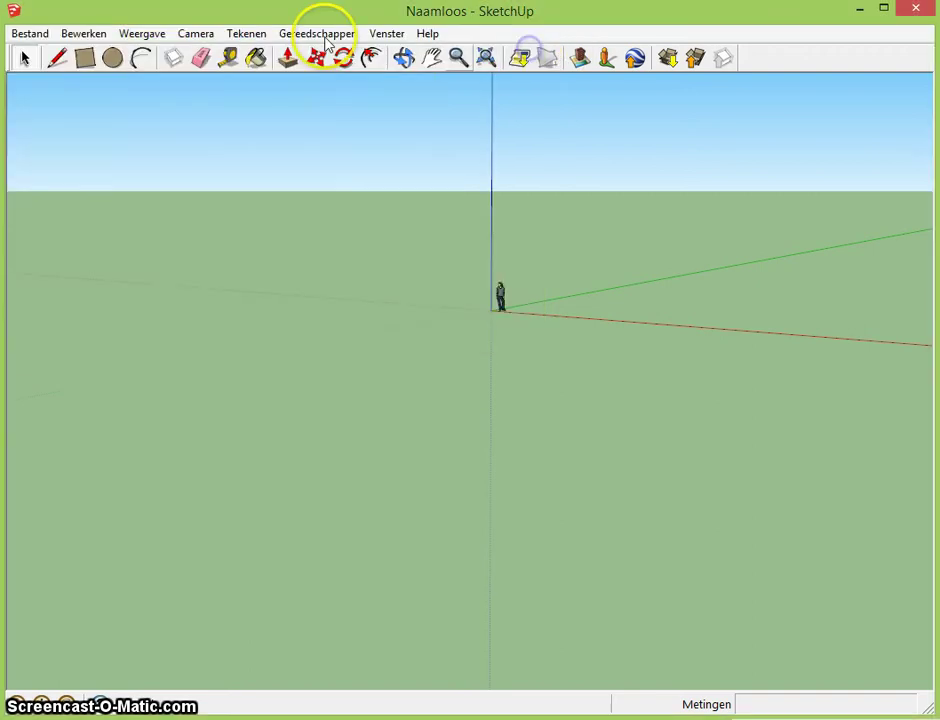
- Show the Large Tool Set and Views toolbars, hide Getting Started, and dock both toolbars
left_click(130, 33)
mouse_move(200, 54)
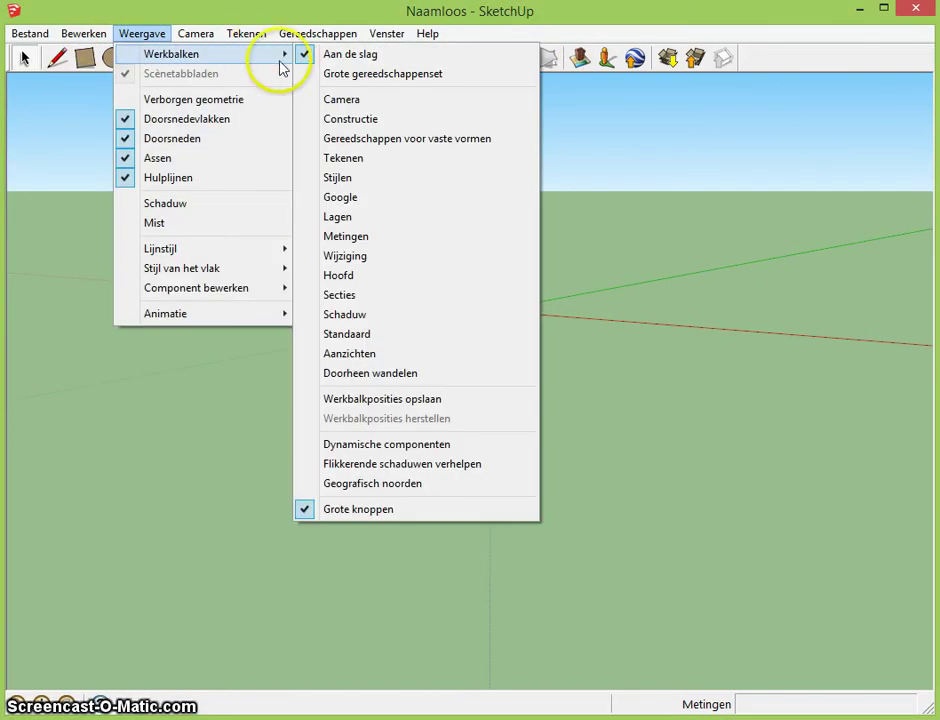
left_click(352, 76)
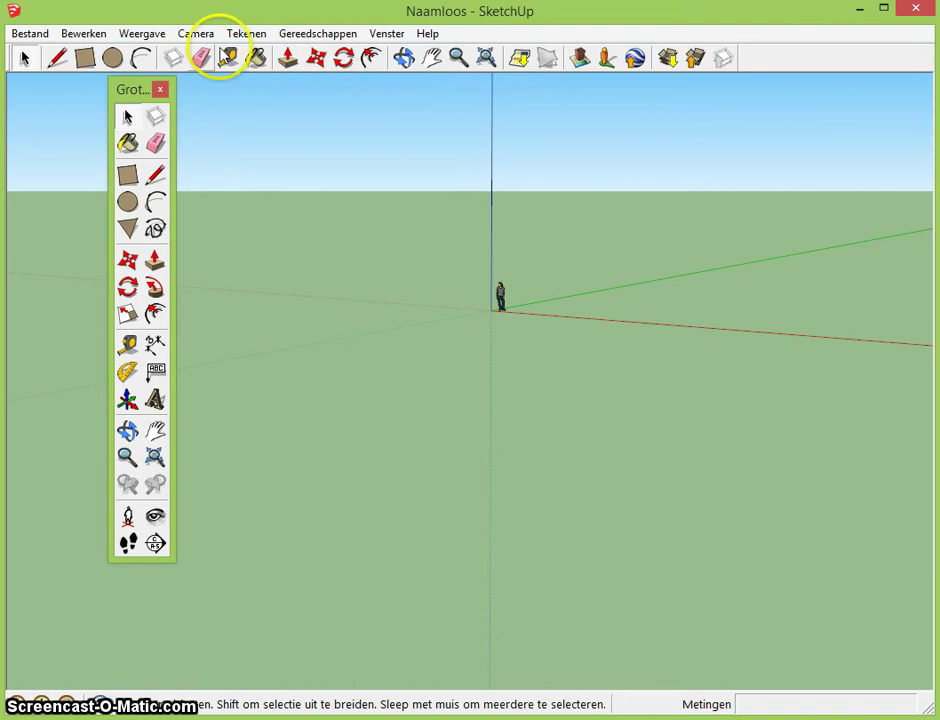
left_click(130, 35)
mouse_move(171, 54)
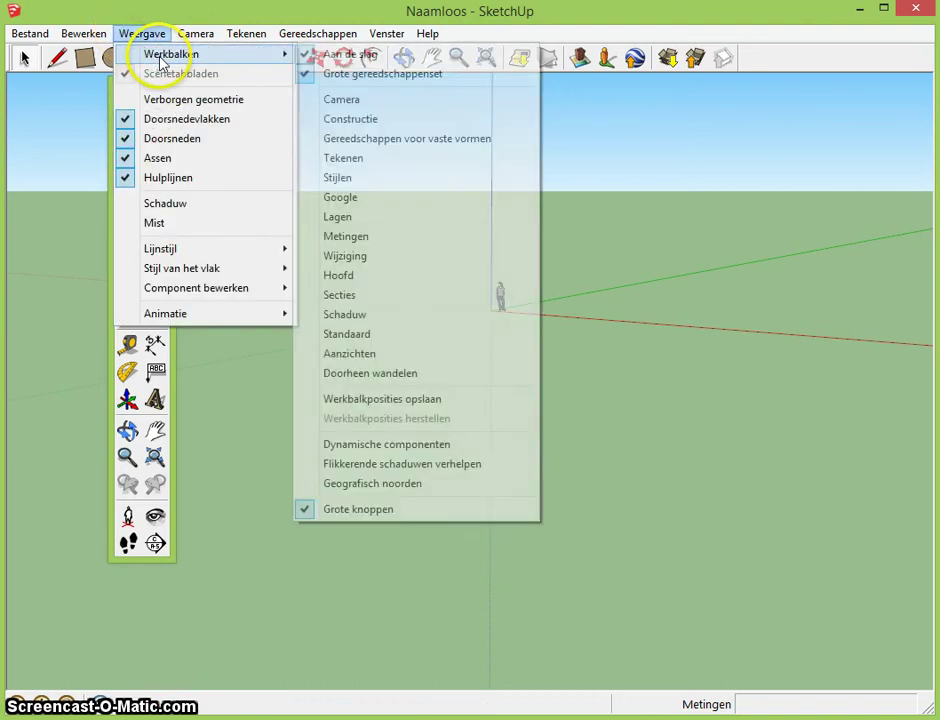
left_click(352, 57)
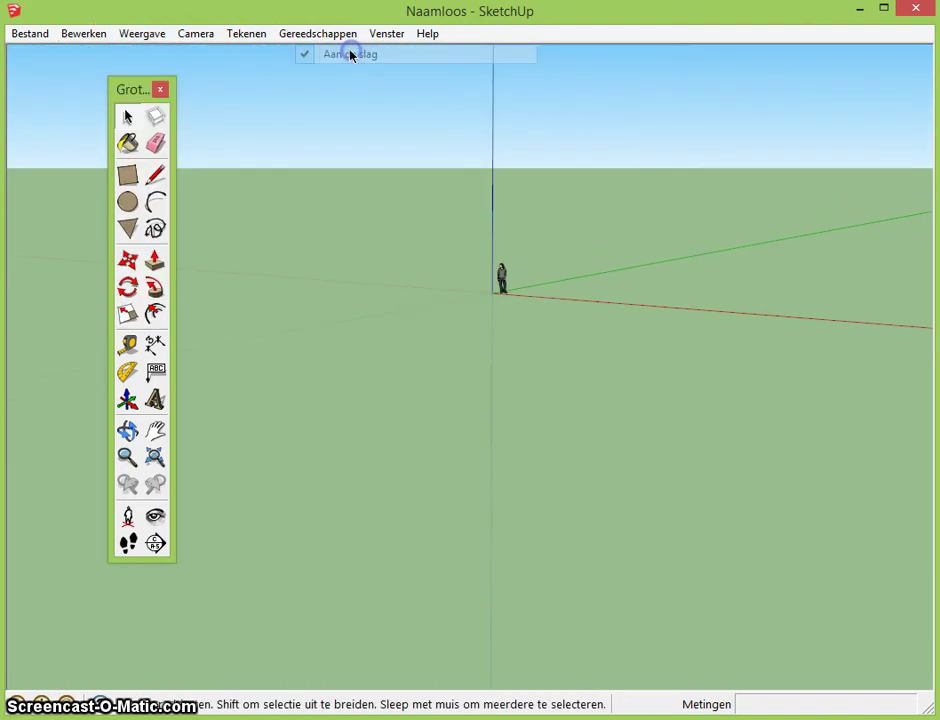
left_click(143, 36)
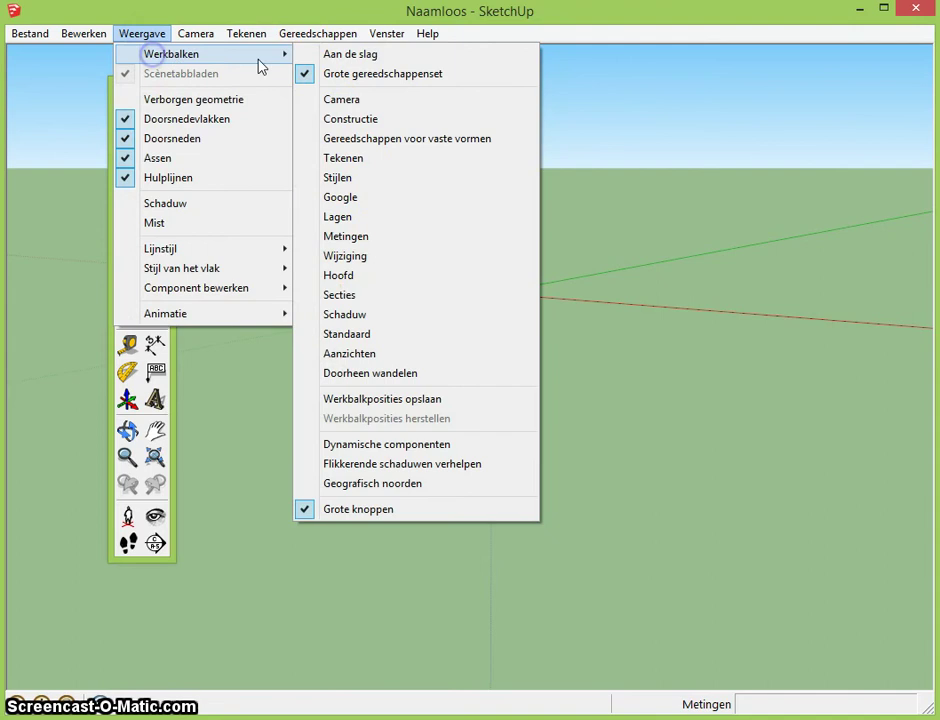
mouse_move(171, 54)
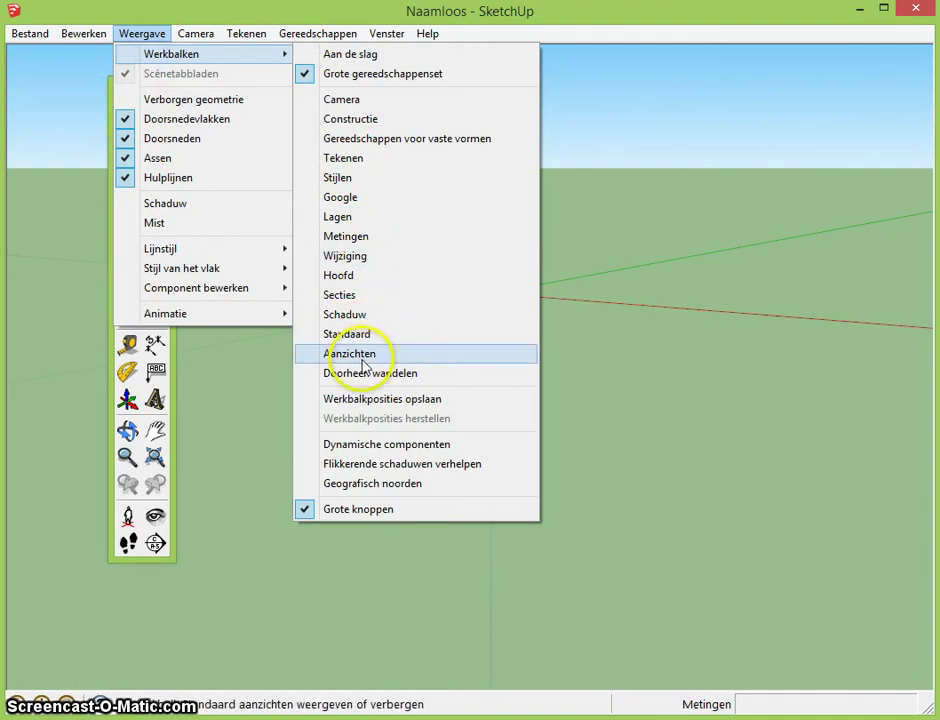
left_click(363, 364)
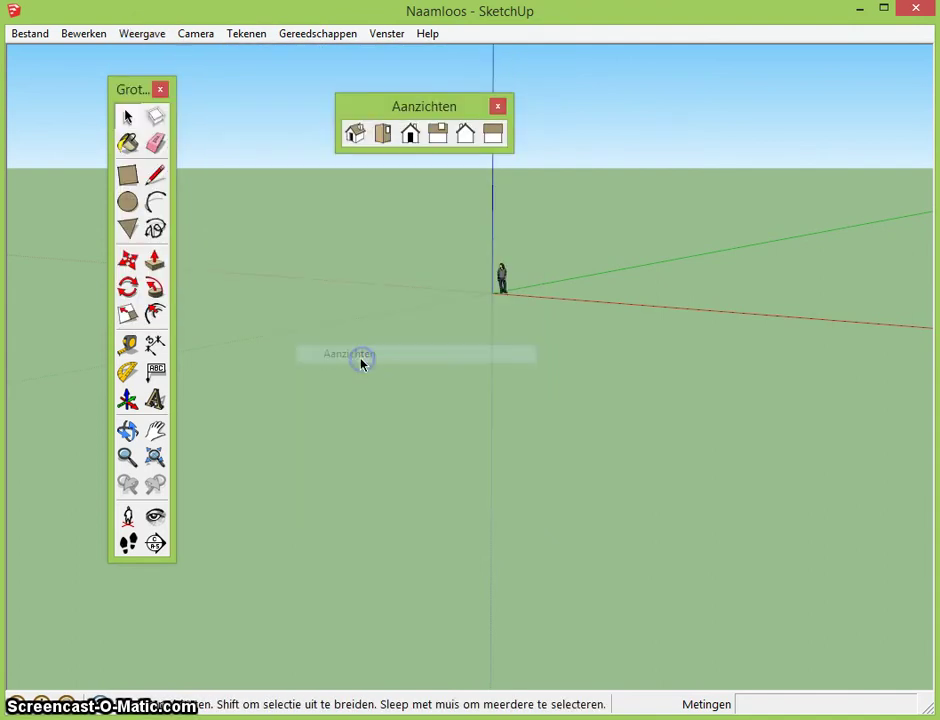
left_click_drag(403, 110, 309, 35)
mouse_move(142, 89)
left_mouse_down()
mouse_move(14, 95)
mouse_move(14, 85)
left_mouse_up()
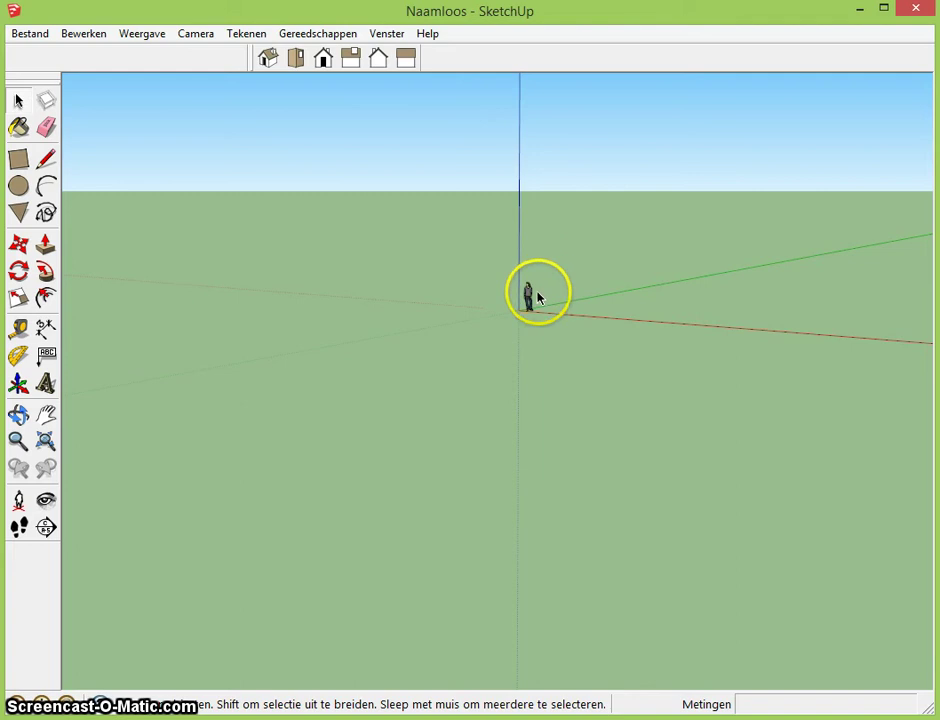
- Zoom in and delete the standing person scale figure from the scene
scroll(530, 296, "up", 2)
scroll(522, 303, "up", 2)
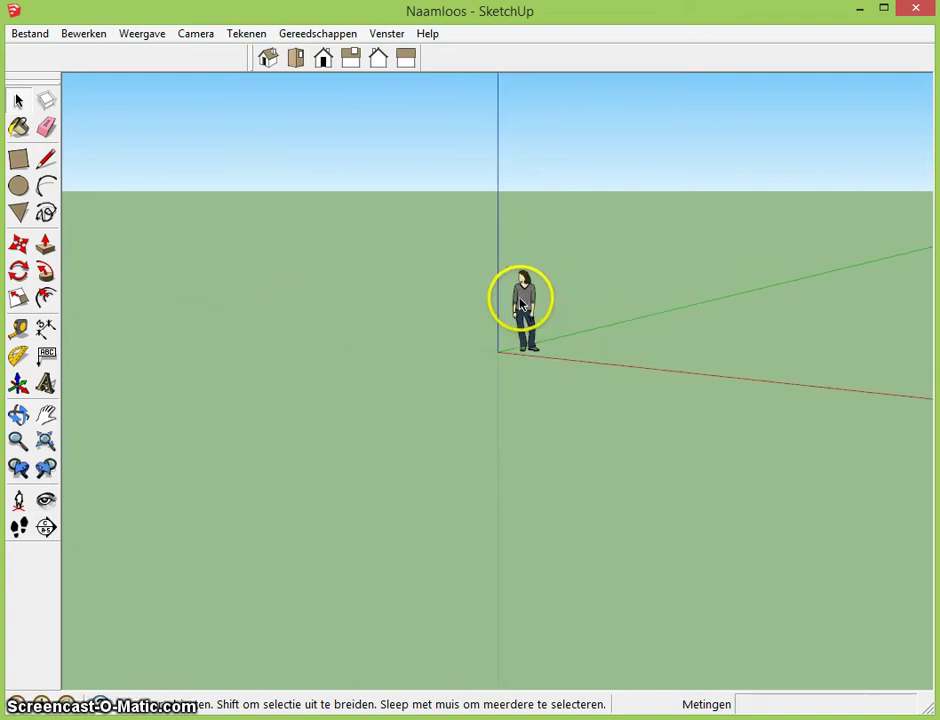
scroll(524, 312, "up", 1)
scroll(529, 317, "up", 2)
scroll(533, 319, "up", 1)
scroll(531, 319, "up", 1)
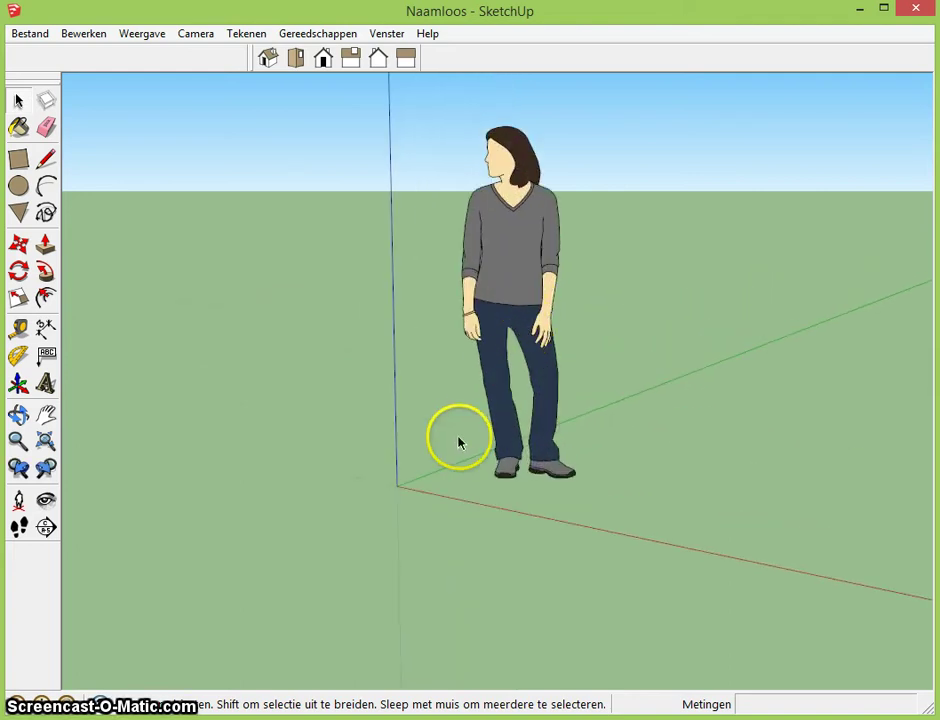
scroll(445, 460, "up", 2)
scroll(400, 495, "up", 2)
scroll(369, 495, "up", 2)
scroll(371, 487, "up", 1)
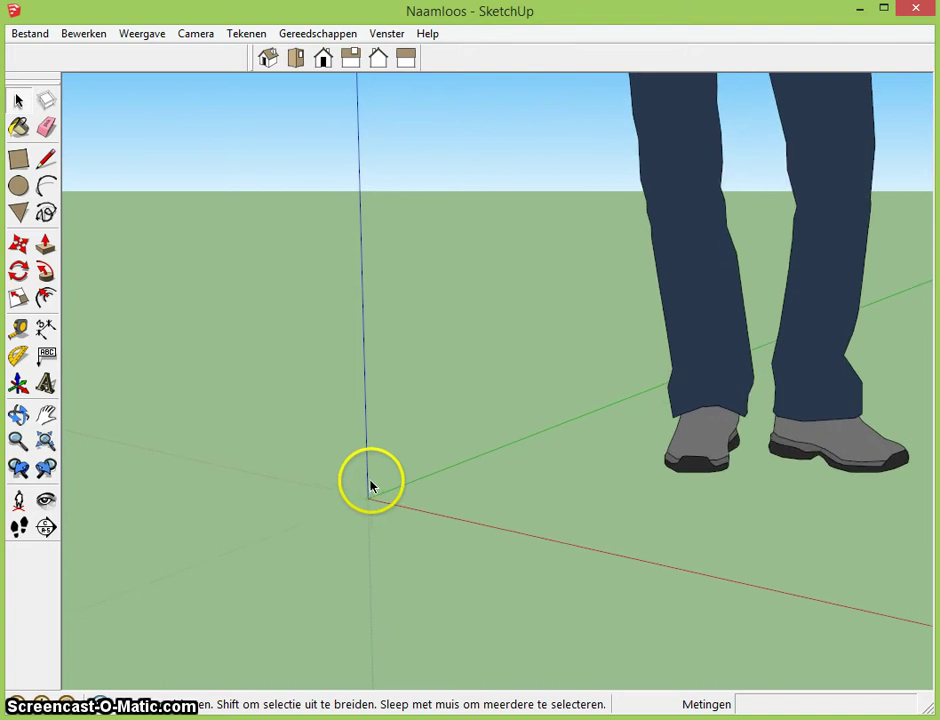
scroll(370, 486, "up", 1)
left_click(743, 455)
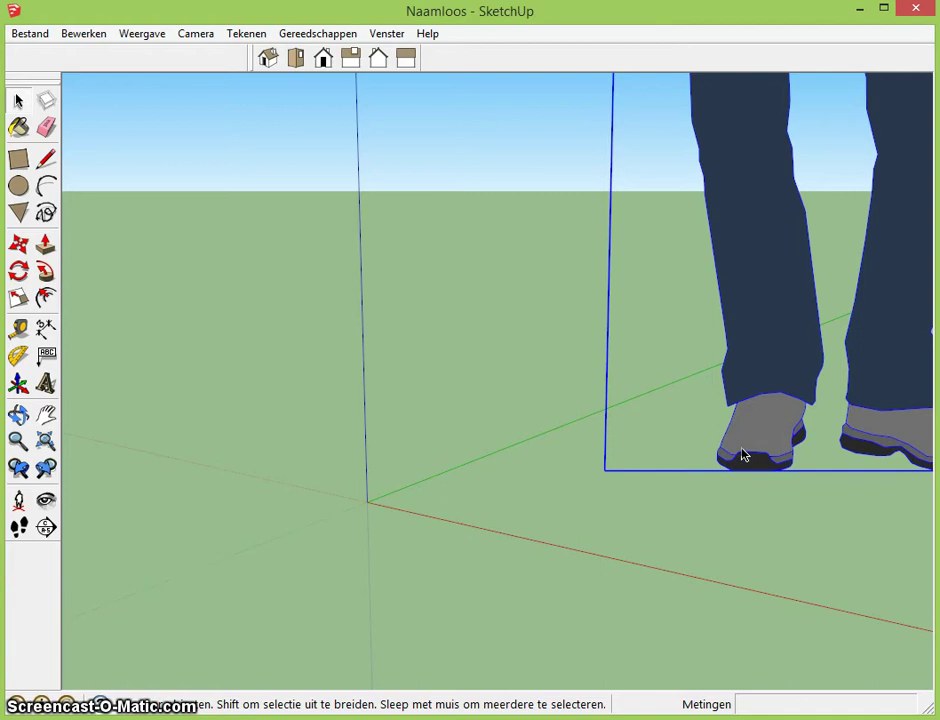
key("Delete")
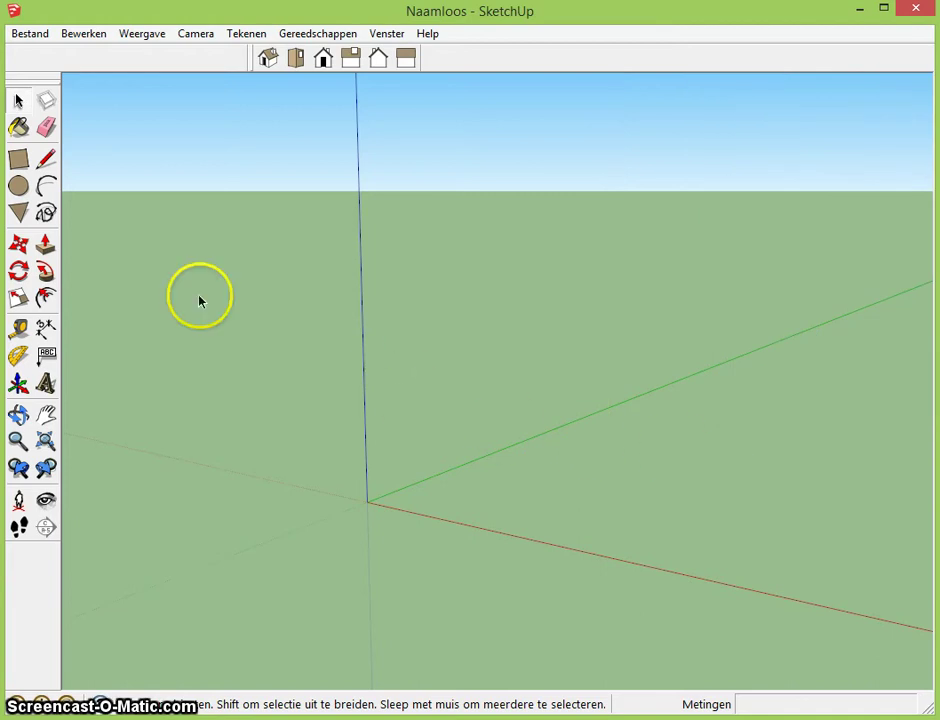
left_click(17, 160)
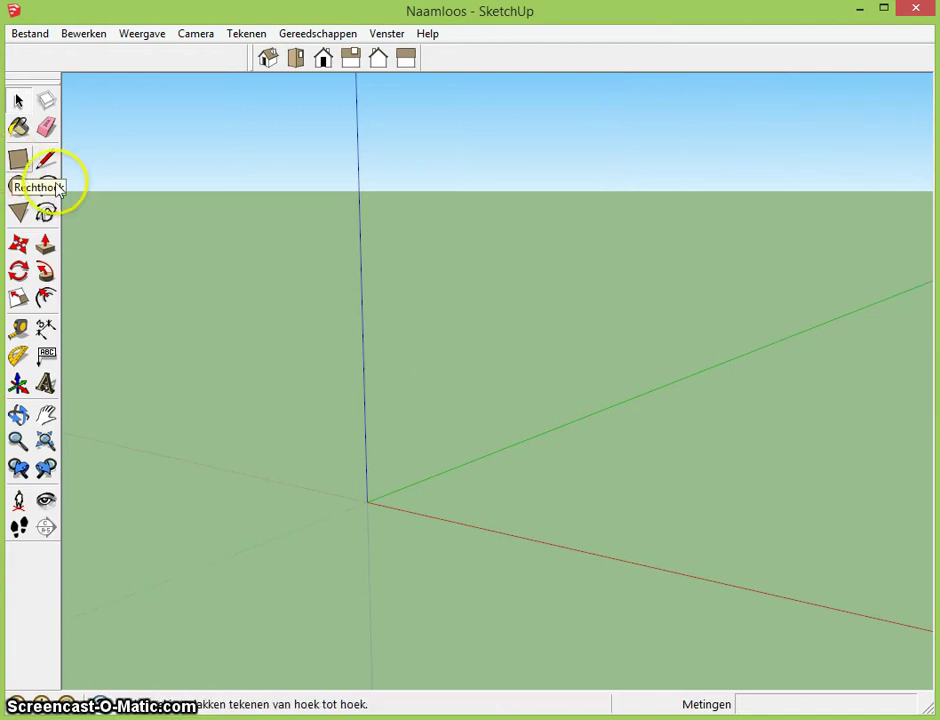
- Draw a 60 by 15 mm rectangle starting at the axis origin
key("space")
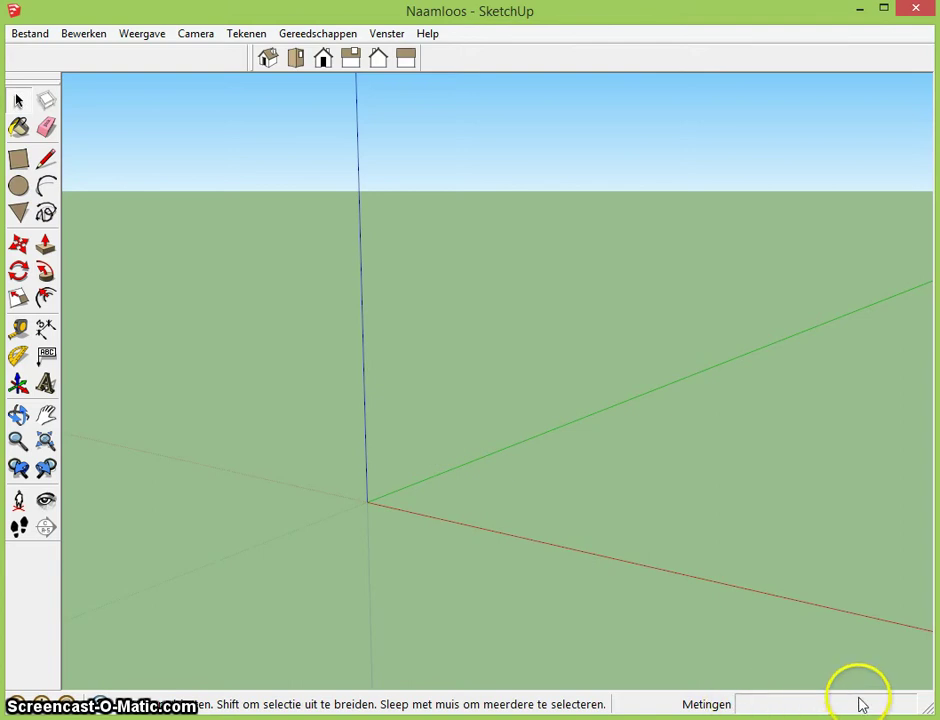
left_click(18, 159)
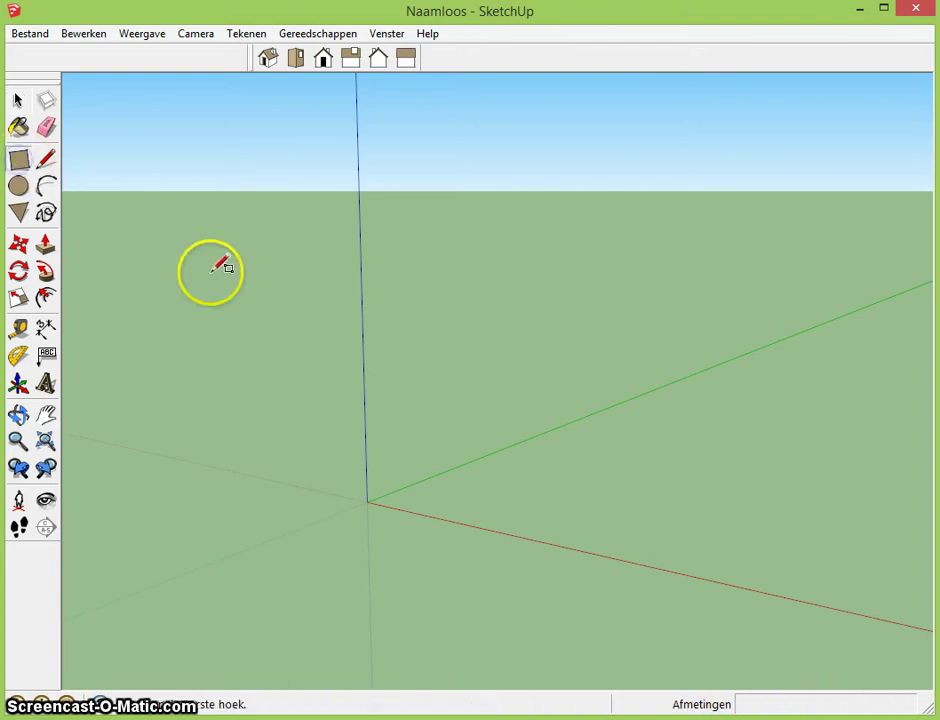
left_click(366, 500)
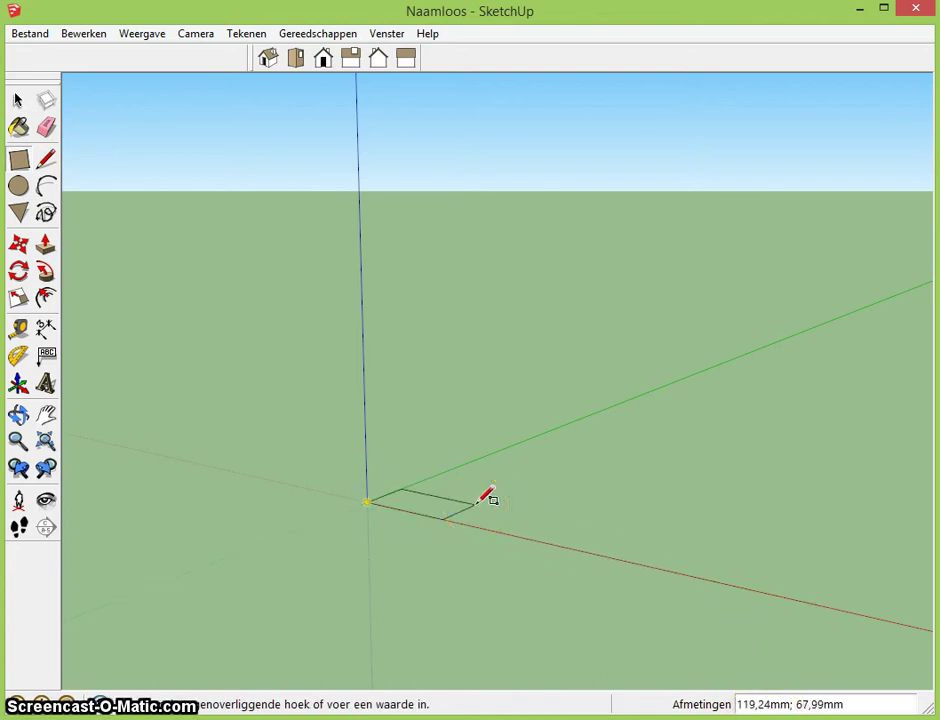
type("60;15")
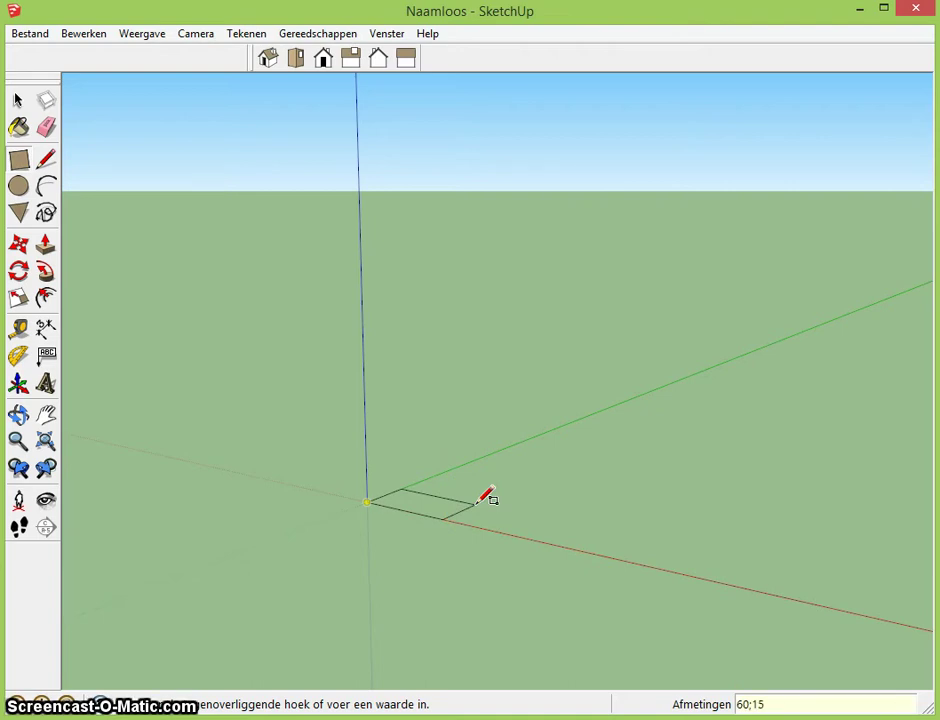
key("Return")
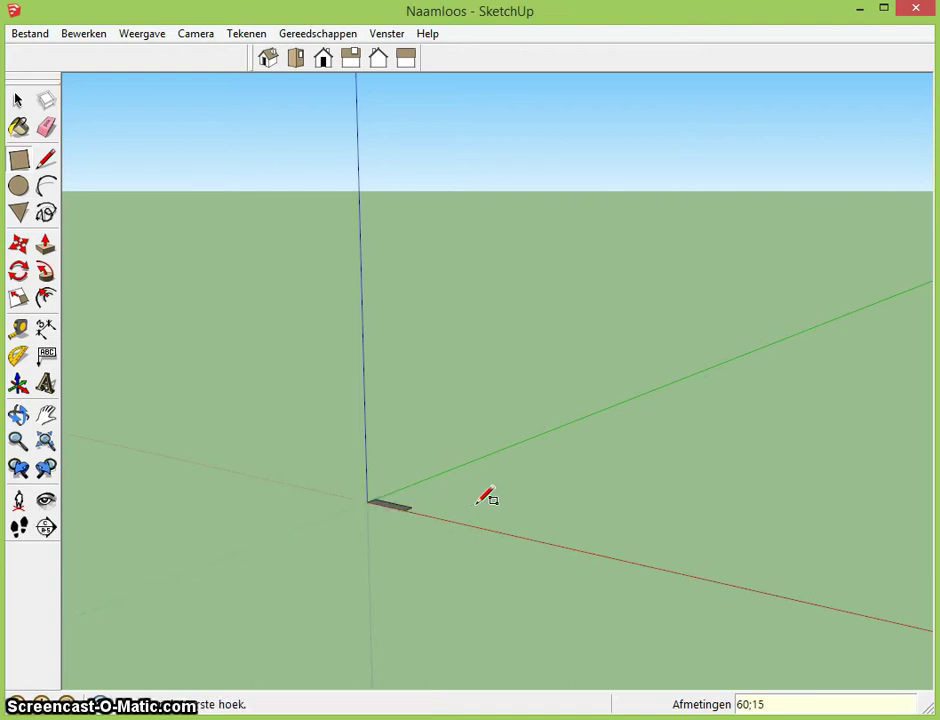
scroll(350, 503, "up", 1)
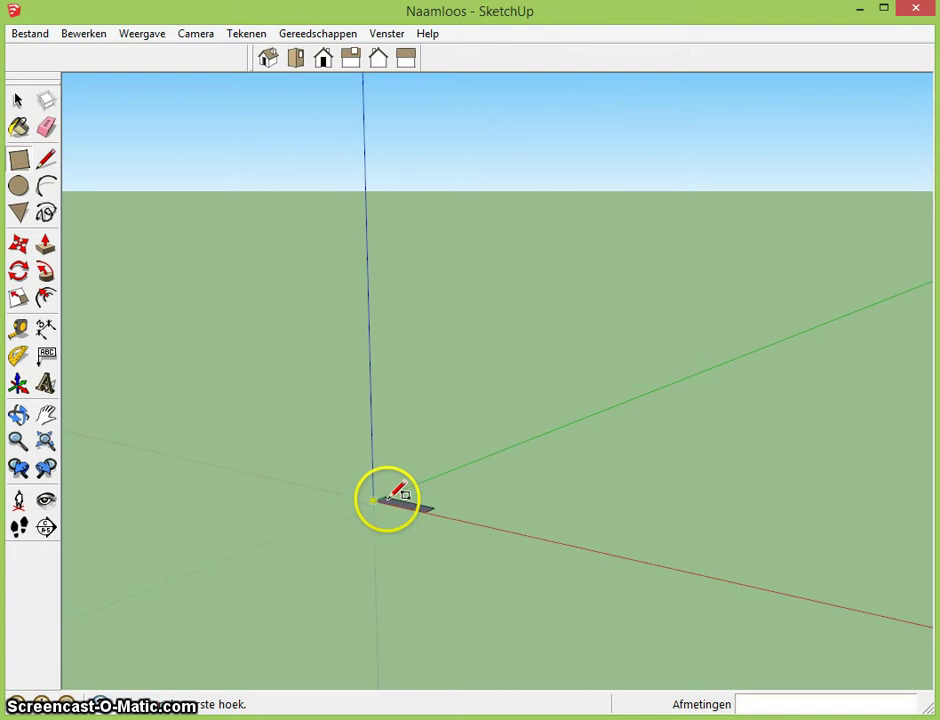
scroll(384, 499, "up", 1)
scroll(447, 524, "up", 1)
scroll(457, 520, "up", 1)
scroll(449, 510, "up", 1)
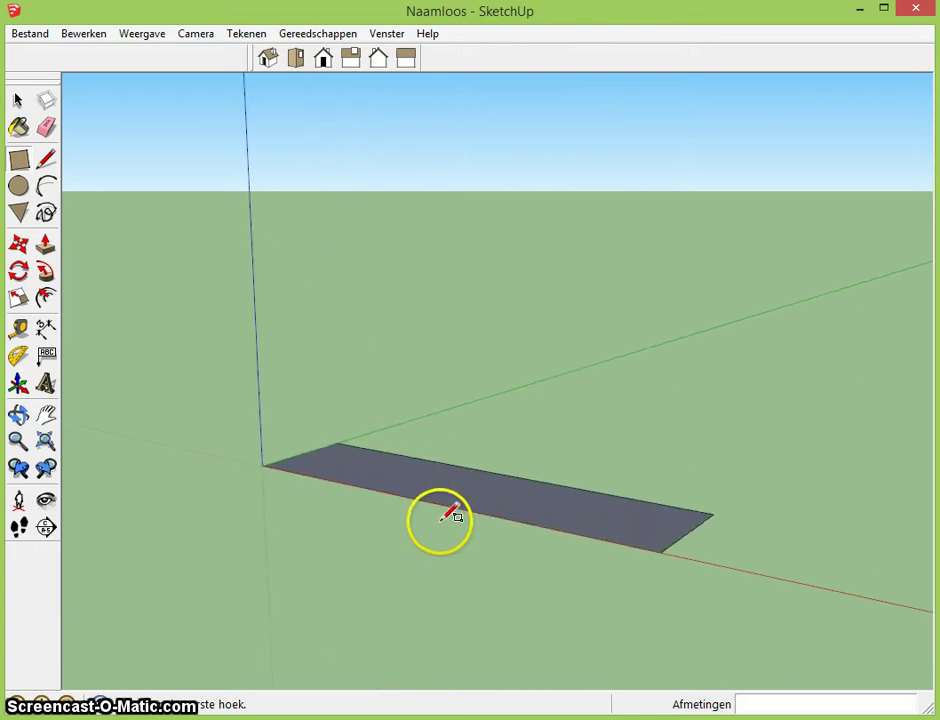
- Measure the rectangle's edges with the Tape Measure to confirm the 15 mm width
left_click(18, 328)
left_click(263, 465)
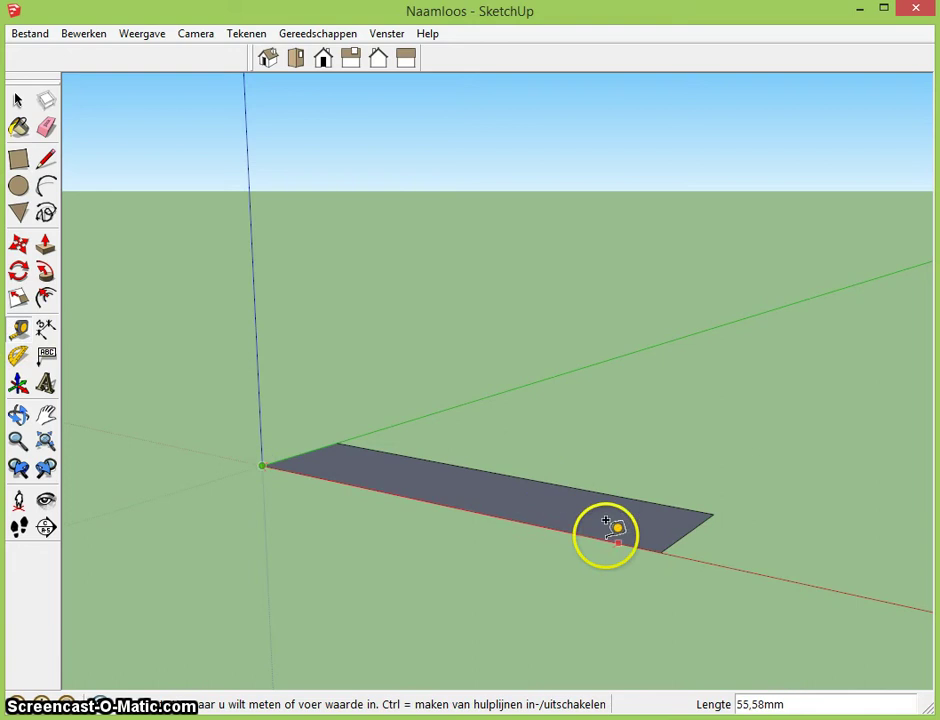
left_click(667, 541)
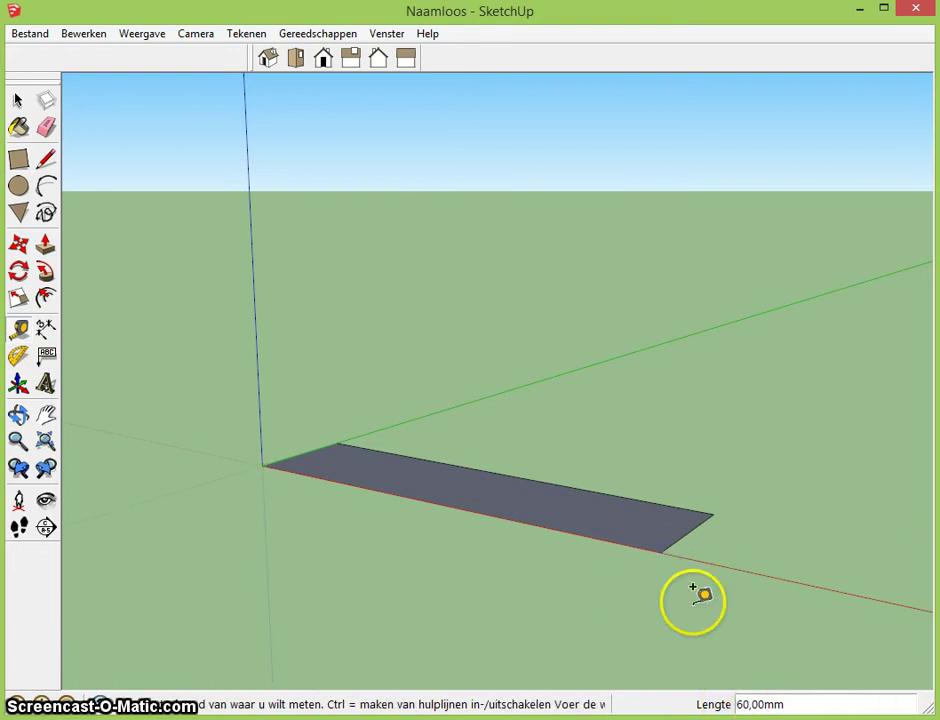
left_click(660, 551)
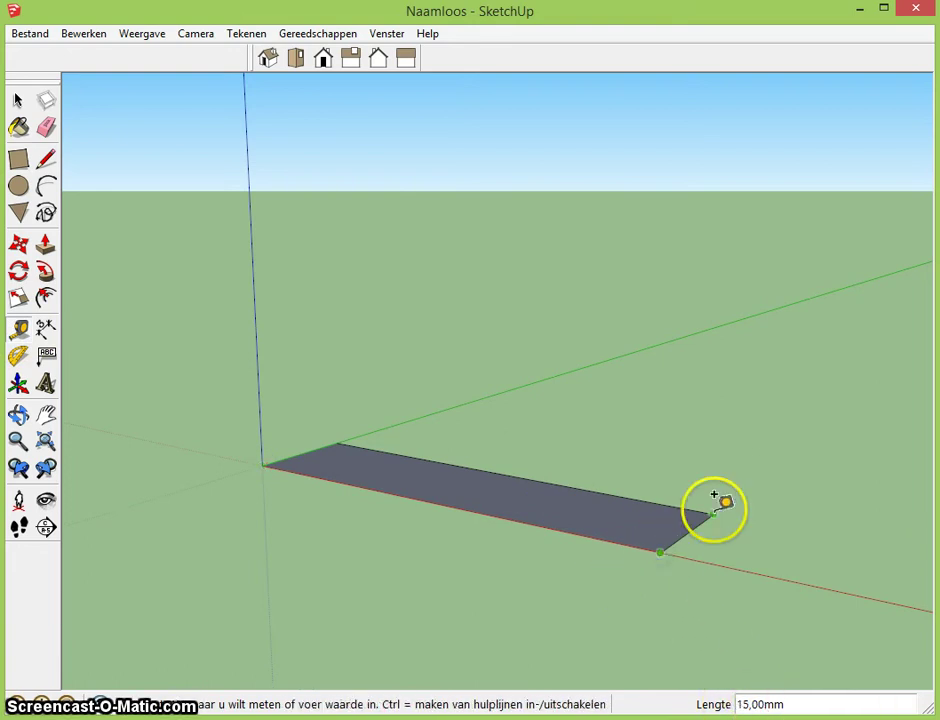
left_click(714, 508)
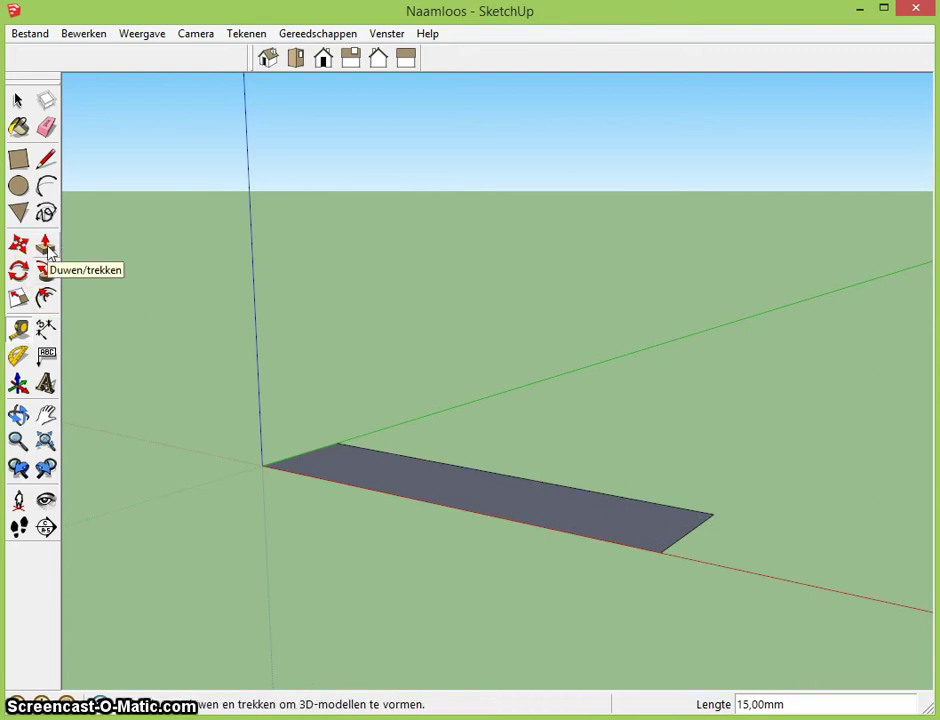
- Push/Pull the rectangle up into a slab exactly 3 mm thick
left_click(46, 246)
left_click(340, 452)
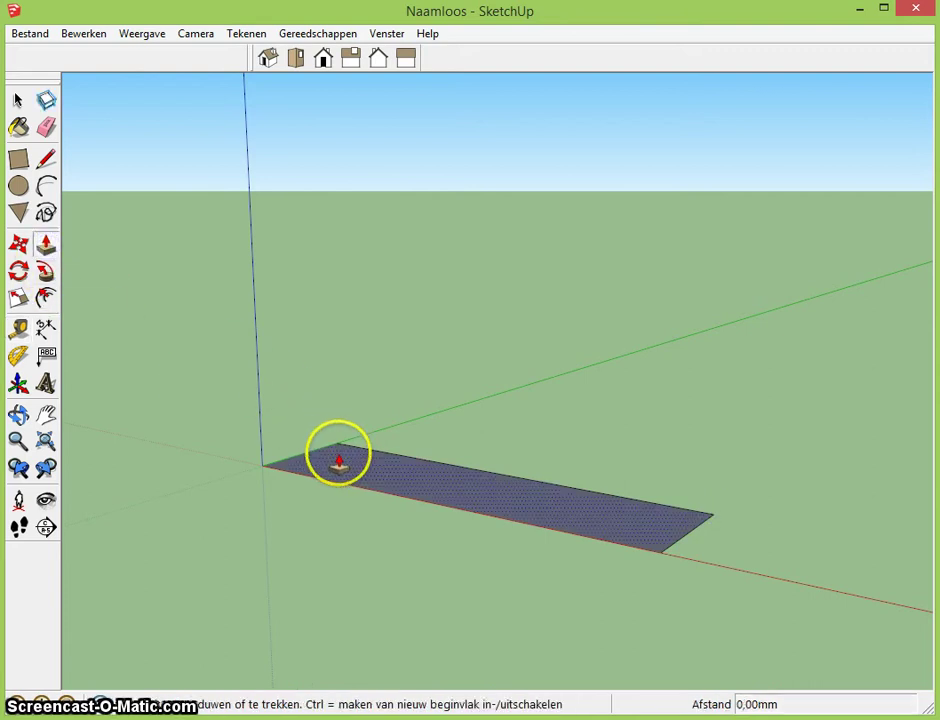
left_click(334, 433)
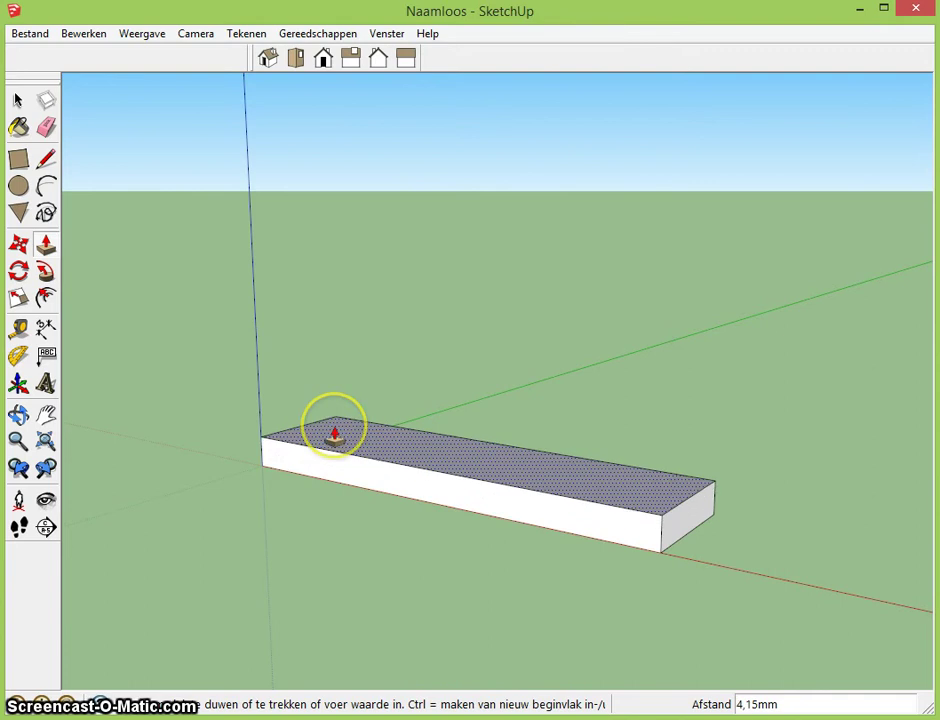
type("3")
key("Return")
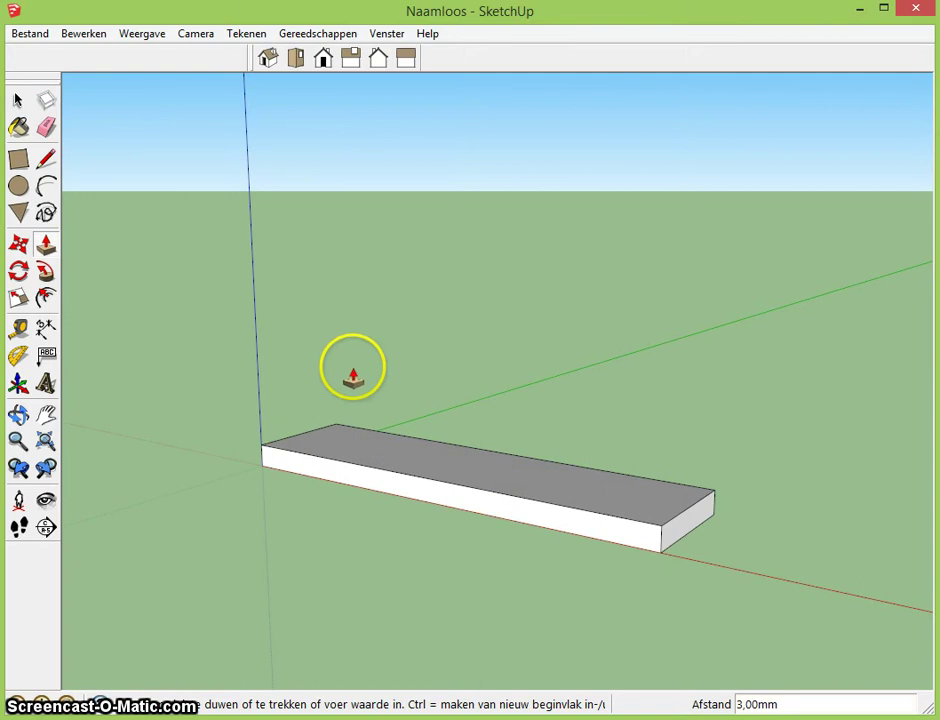
- Switch to the Top view and set the camera to parallel projection
left_click(296, 60)
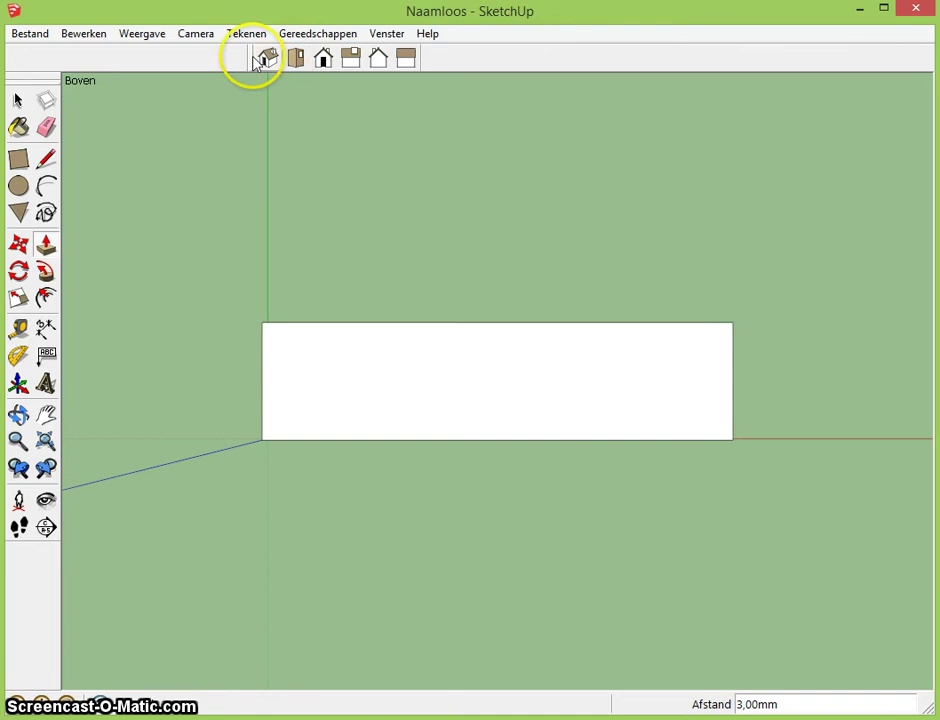
scroll(336, 319, "up", 2)
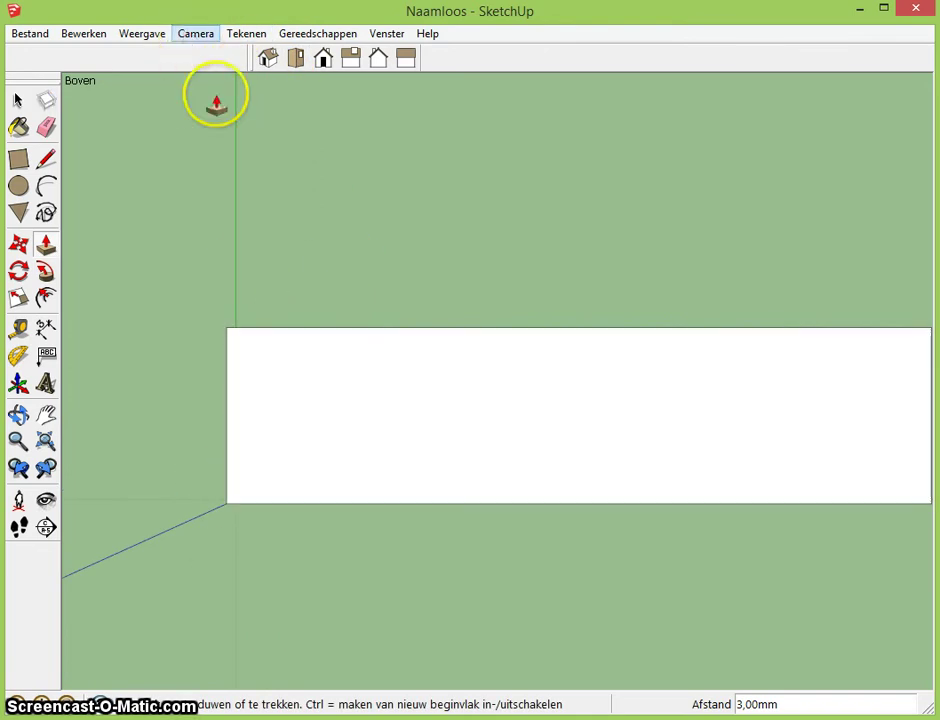
left_click(199, 36)
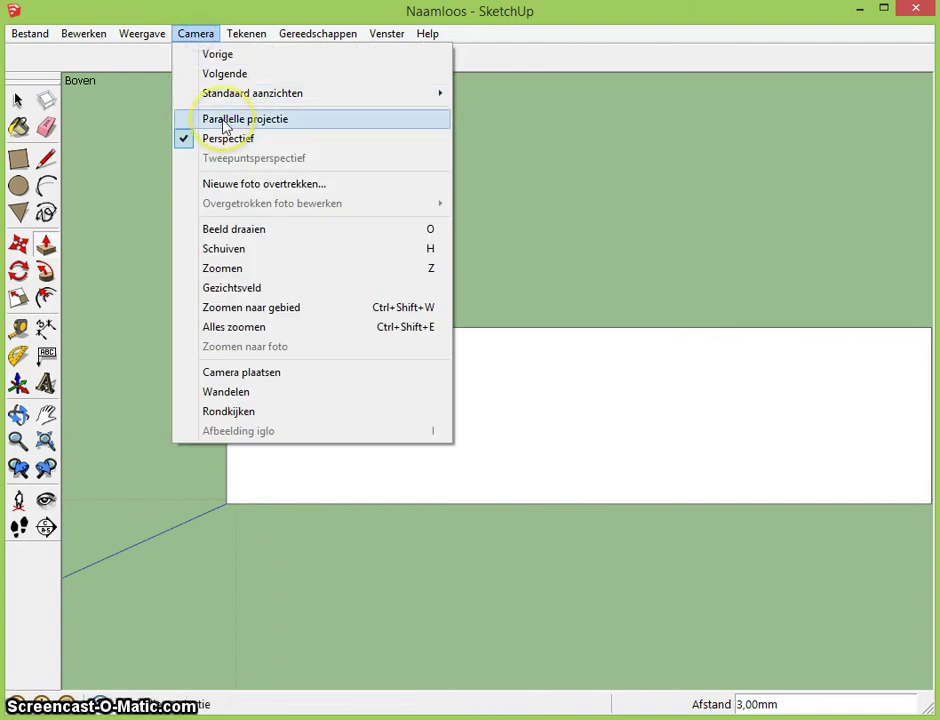
left_click(225, 120)
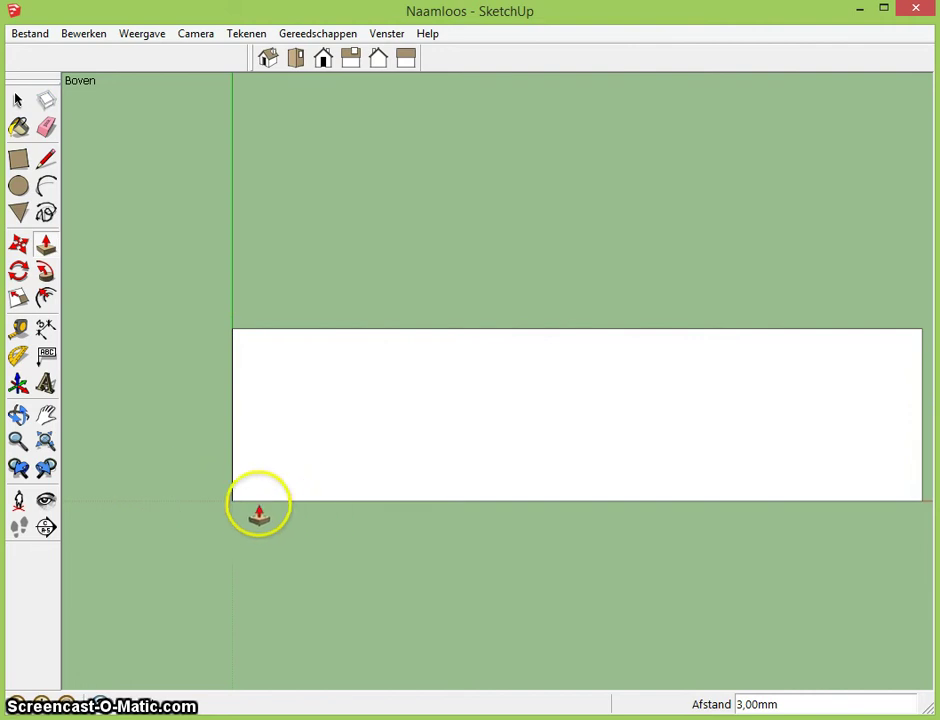
- Draw a 5 mm line inward from the midpoint of the slab's left edge
left_click(46, 159)
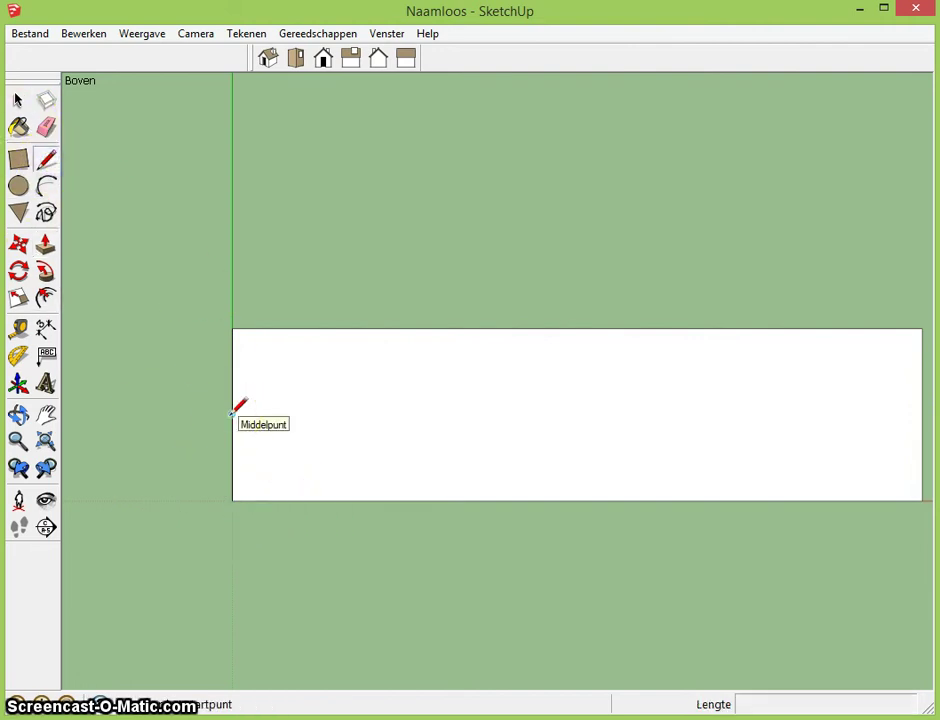
left_click_drag(231, 414, 296, 414)
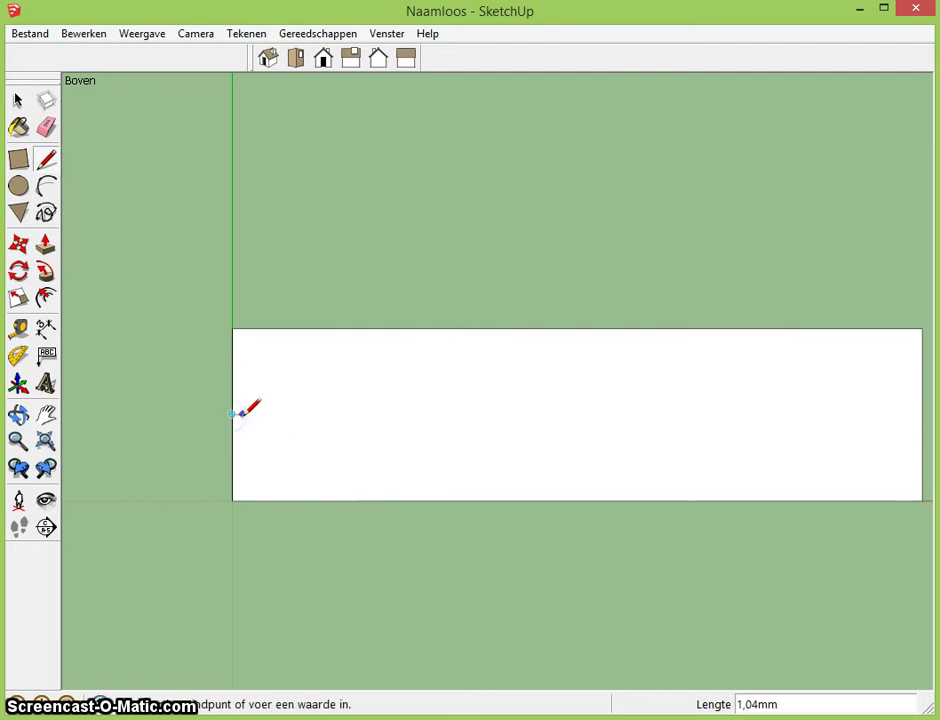
type("52")
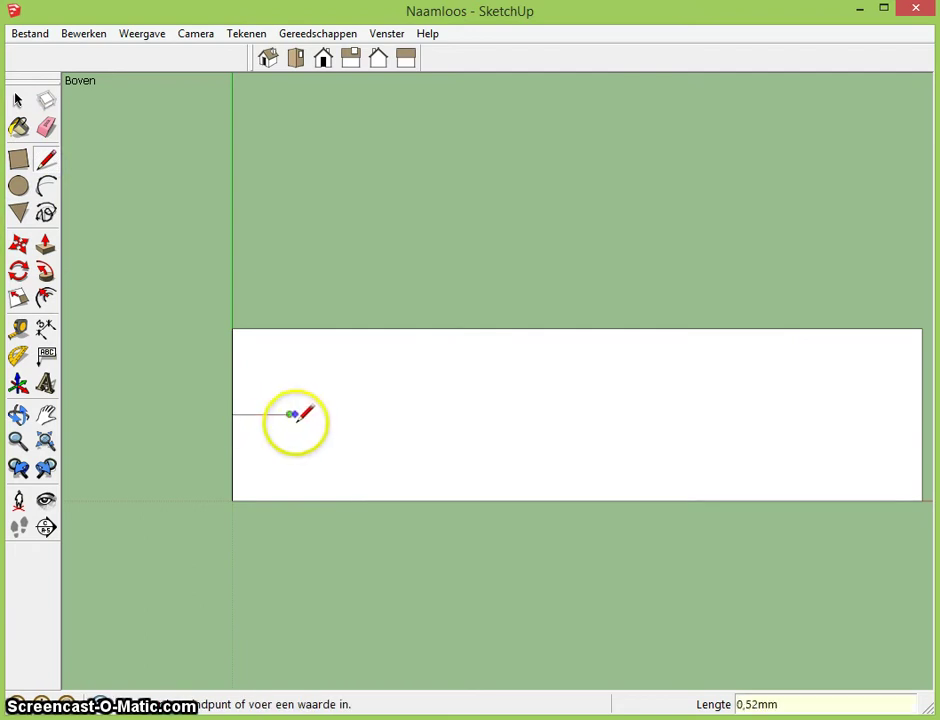
- Draw a 2 mm radius circle centred at the end of that line
left_click(18, 188)
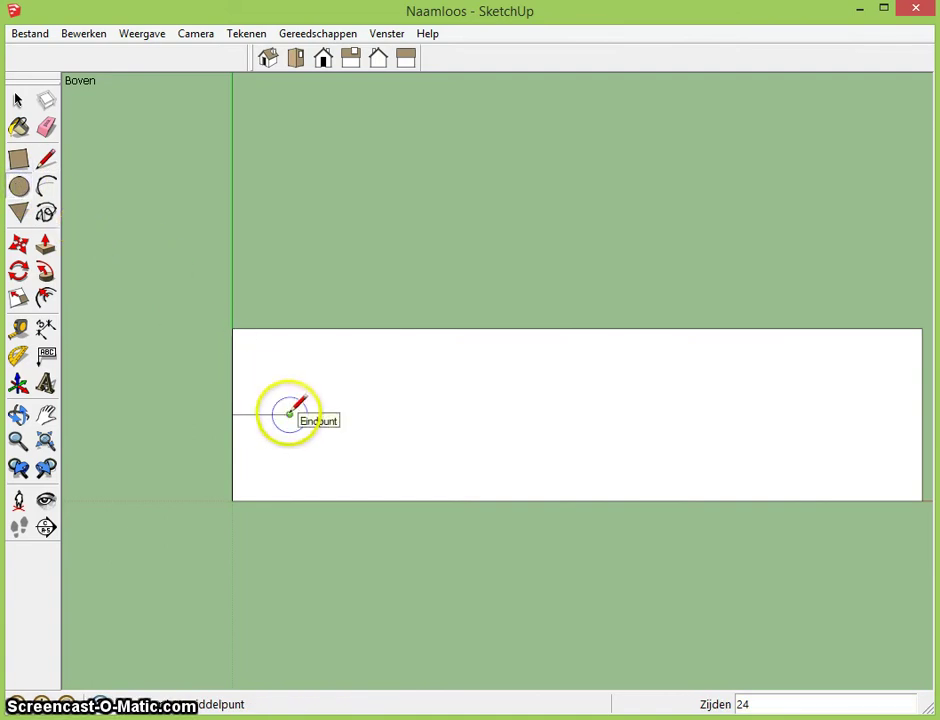
left_click(289, 414)
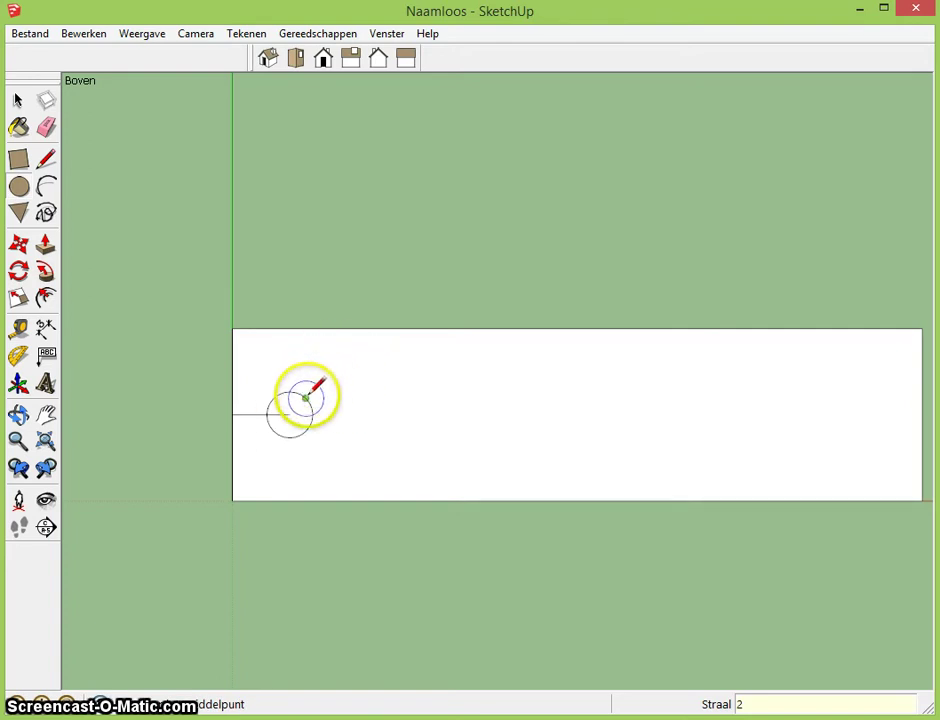
middle_click_drag(305, 398, 330, 245)
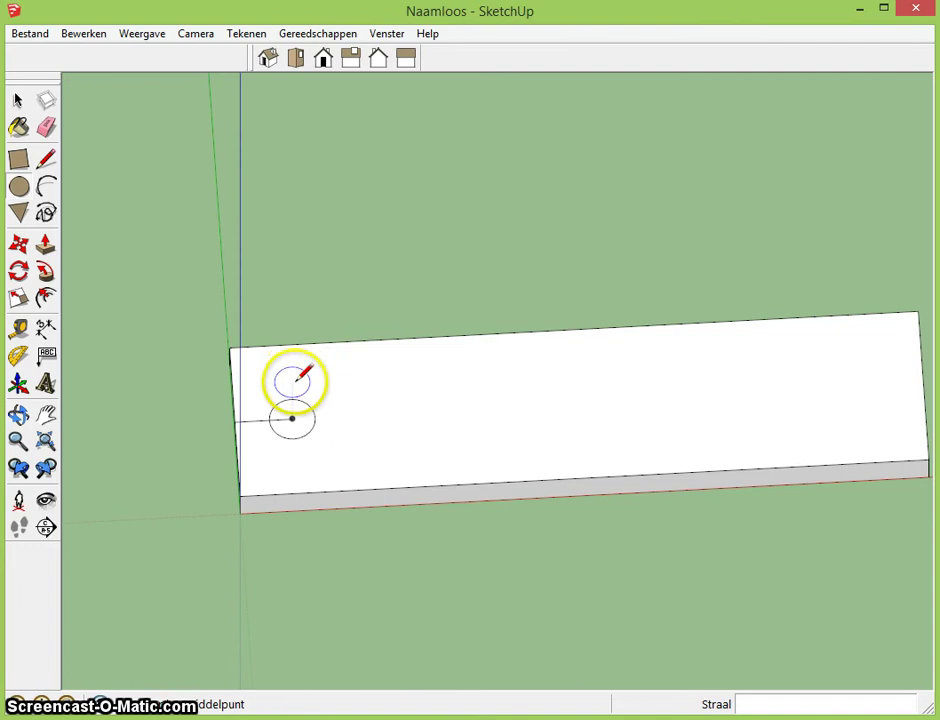
scroll(288, 428, "up", 3)
scroll(300, 415, "up", 2)
scroll(315, 405, "up", 1)
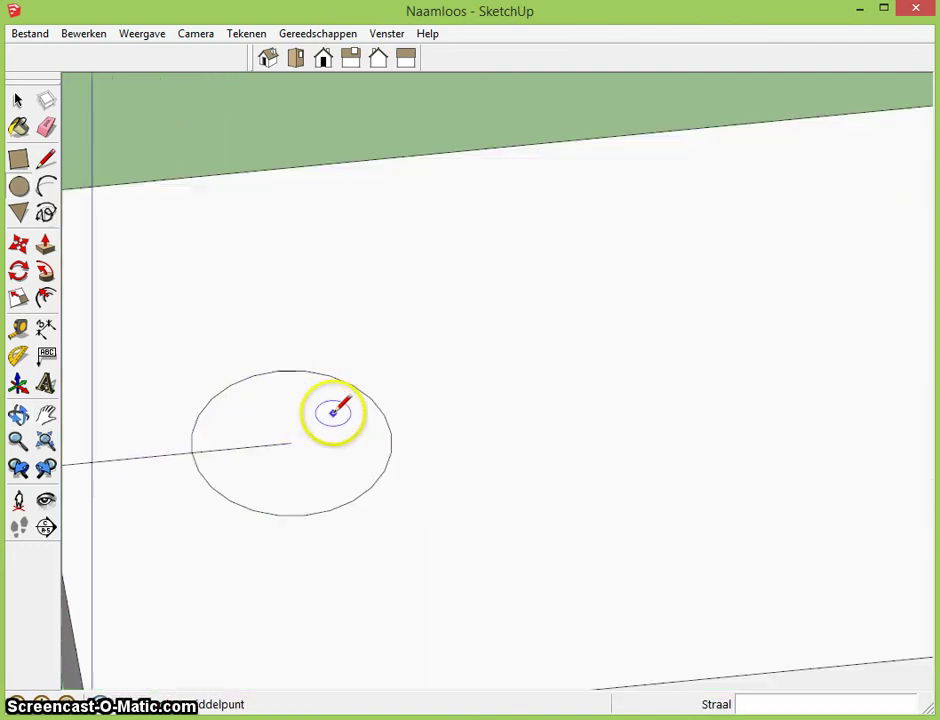
- Delete the guide line segments inside and beside the circle
left_click(22, 102)
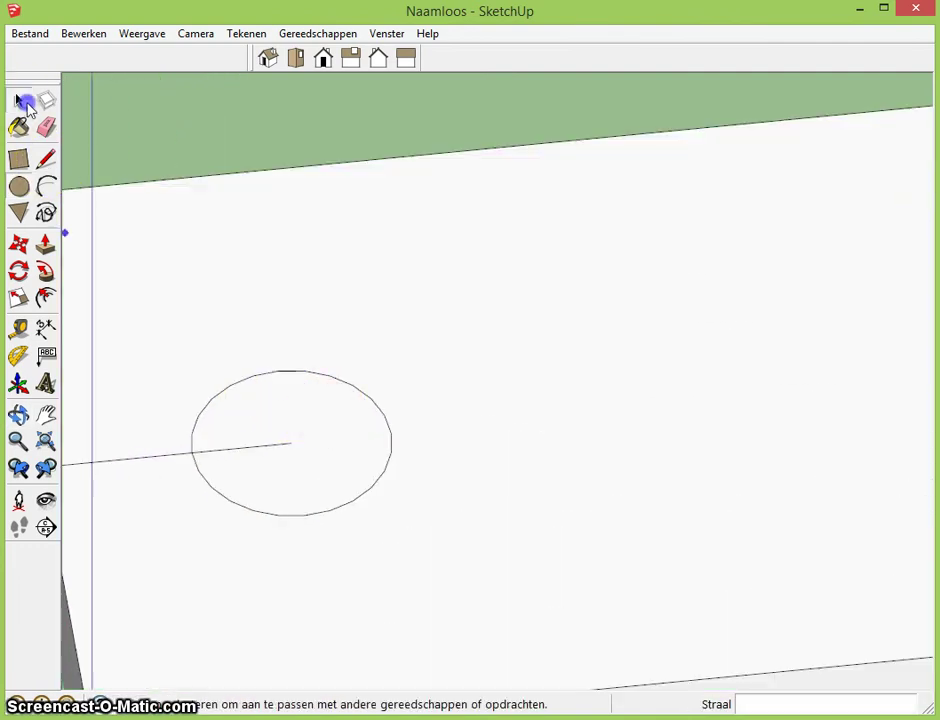
left_click(219, 453)
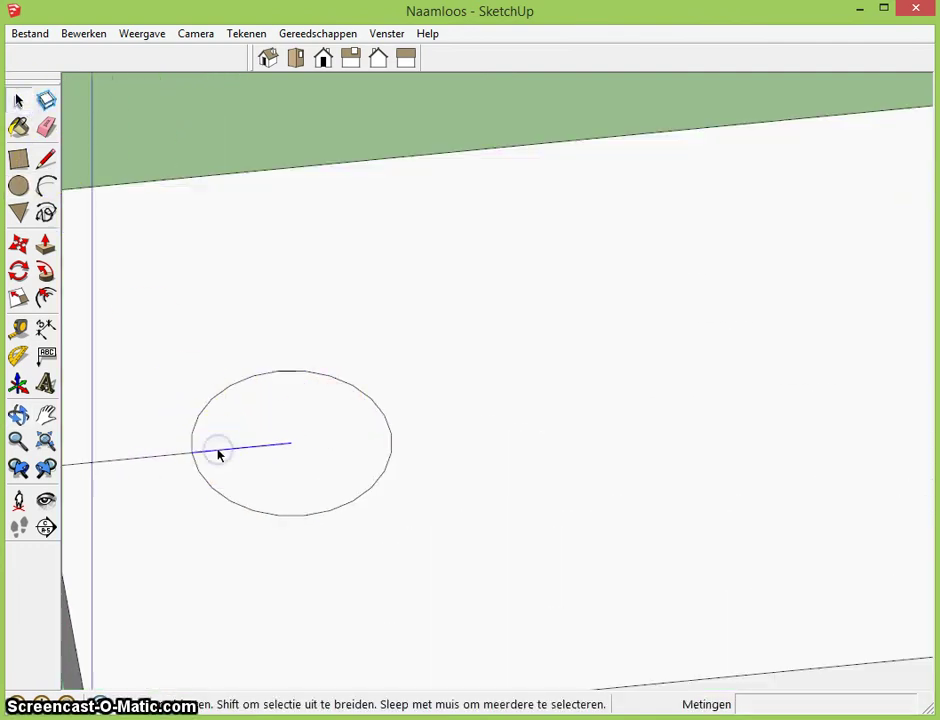
key("Delete")
left_click(157, 462)
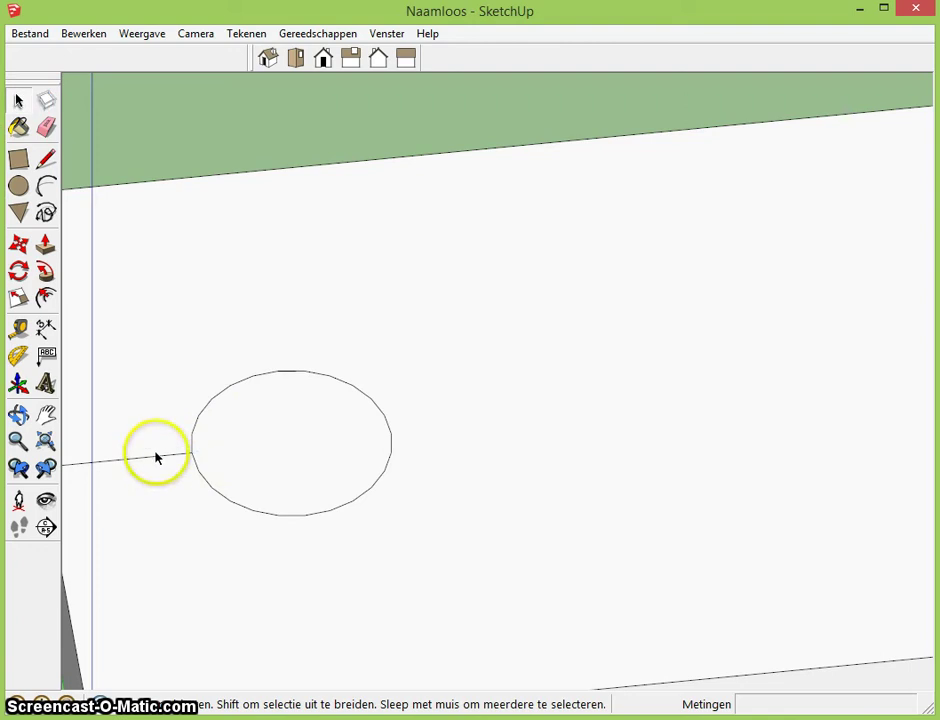
left_click(157, 458)
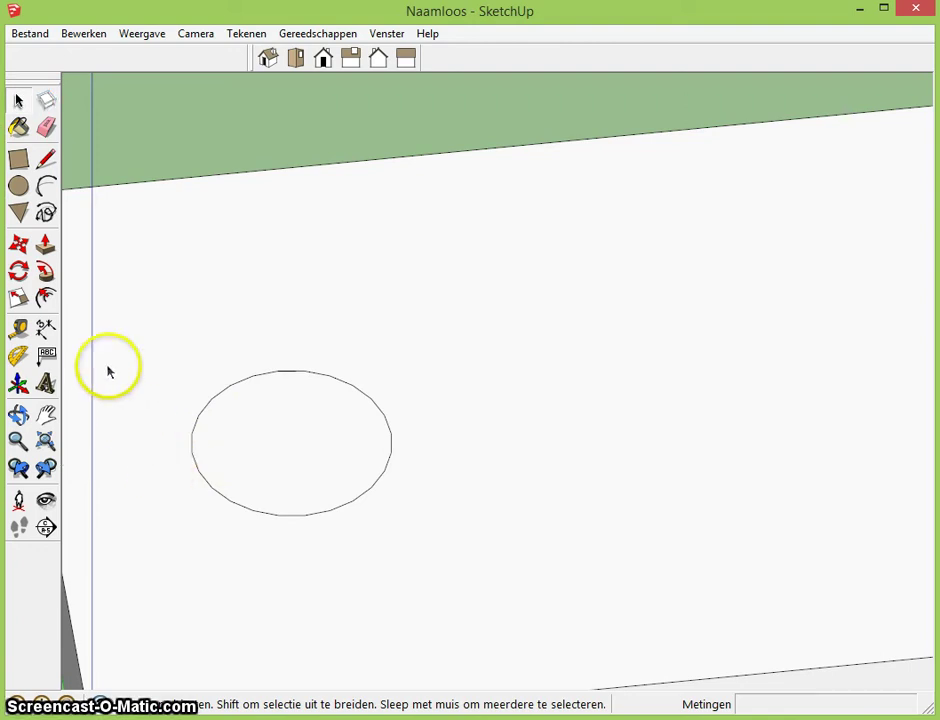
- Push the circle face down 2.98 mm through the slab to form the hole
left_click(46, 247)
mouse_move(258, 425)
left_mouse_down()
mouse_move(304, 490)
mouse_move(370, 472)
left_mouse_up()
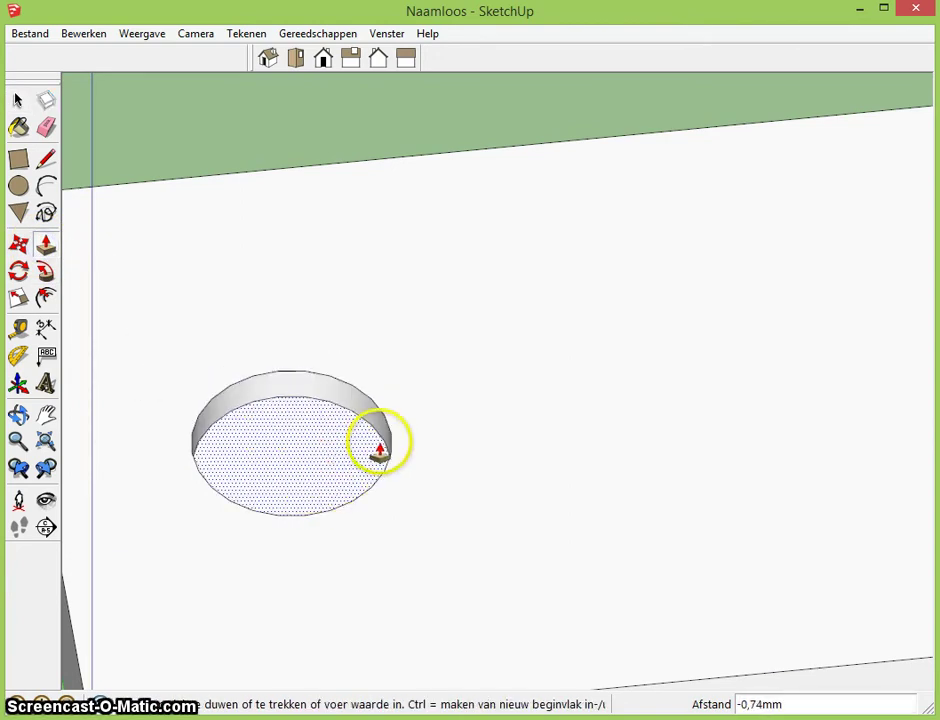
scroll(352, 457, "up", 3)
scroll(350, 445, "up", 2)
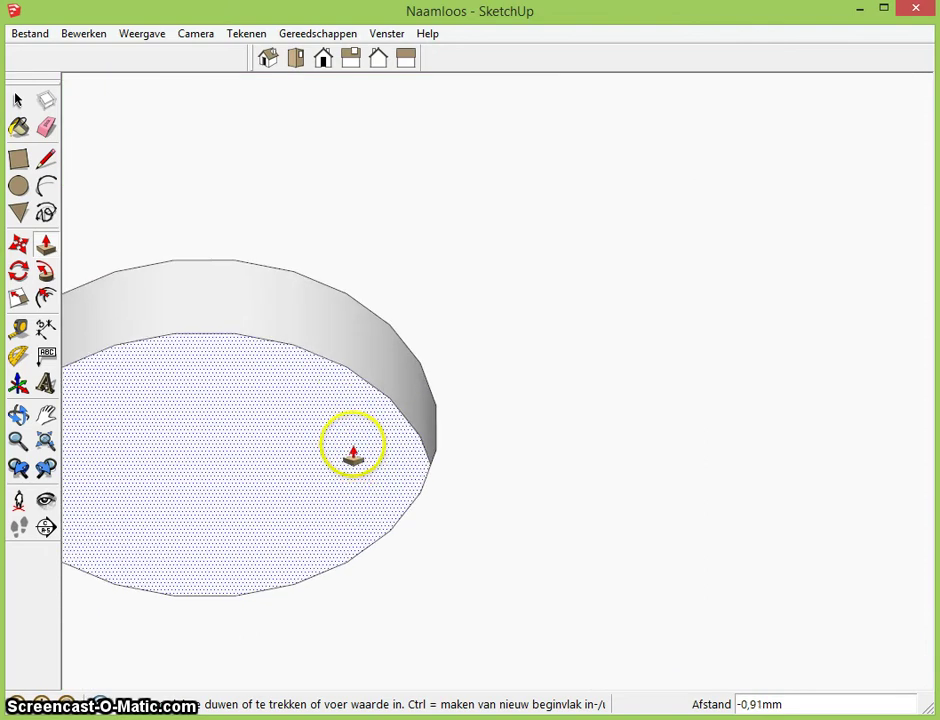
mouse_move(421, 477)
left_mouse_down()
mouse_move(394, 465)
mouse_move(346, 531)
mouse_move(243, 578)
mouse_move(187, 590)
mouse_move(243, 491)
mouse_move(332, 466)
mouse_move(368, 430)
left_mouse_up()
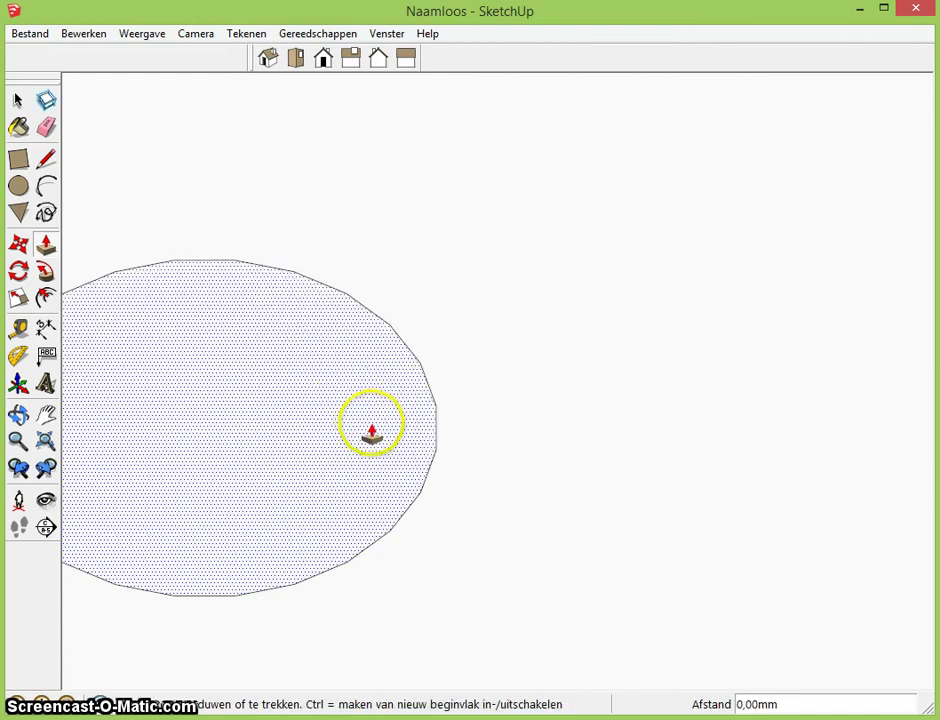
left_click(46, 247)
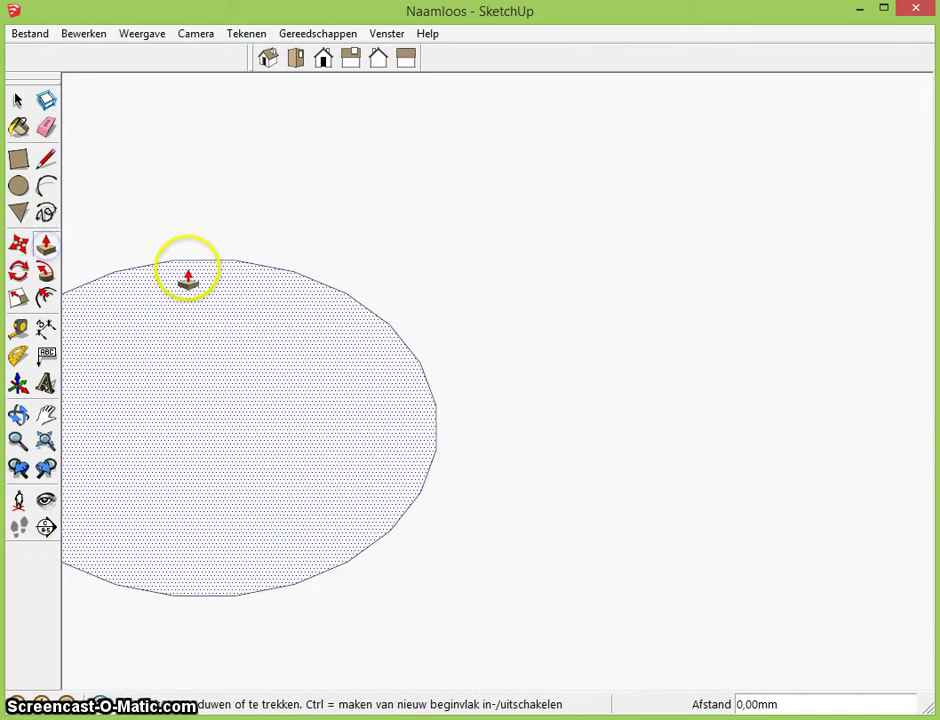
mouse_move(207, 272)
left_mouse_down()
mouse_move(271, 392)
mouse_move(273, 420)
left_mouse_up()
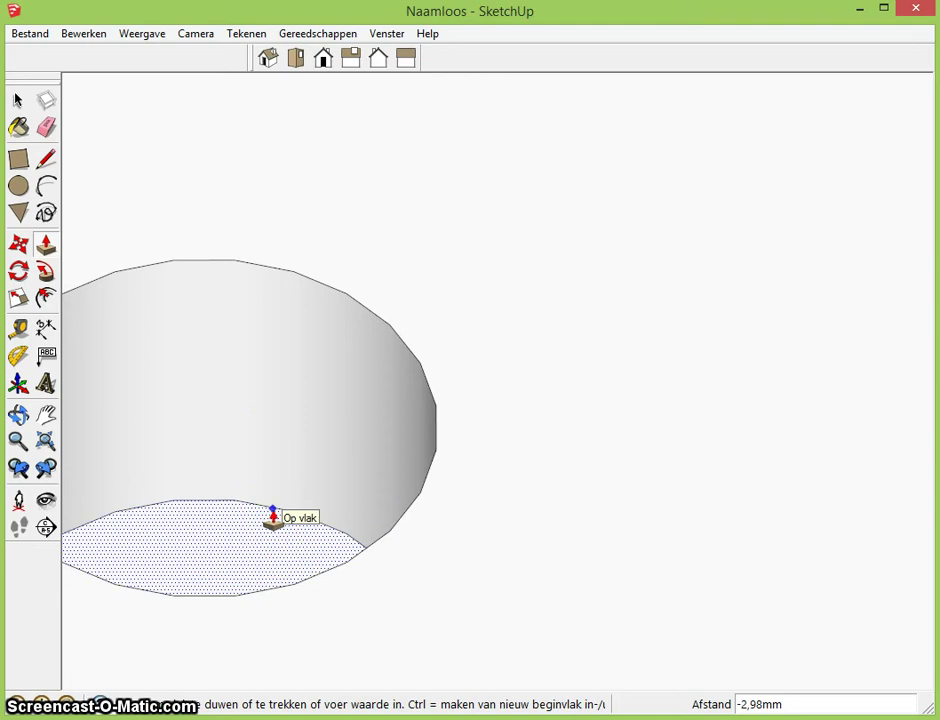
left_click(272, 516)
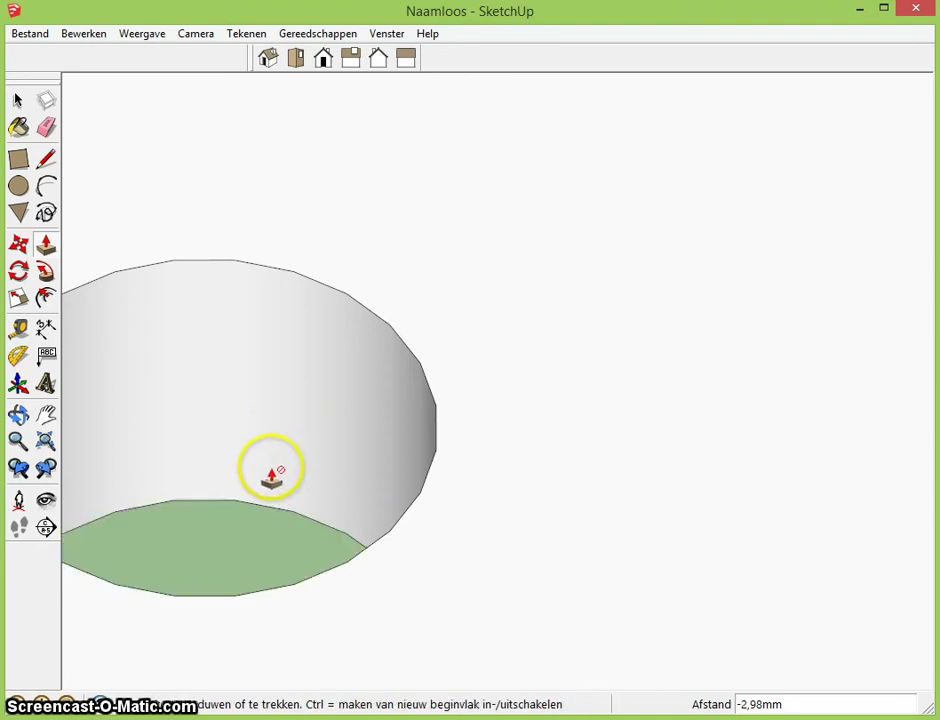
scroll(283, 400, "down", 2)
scroll(350, 345, "down", 4)
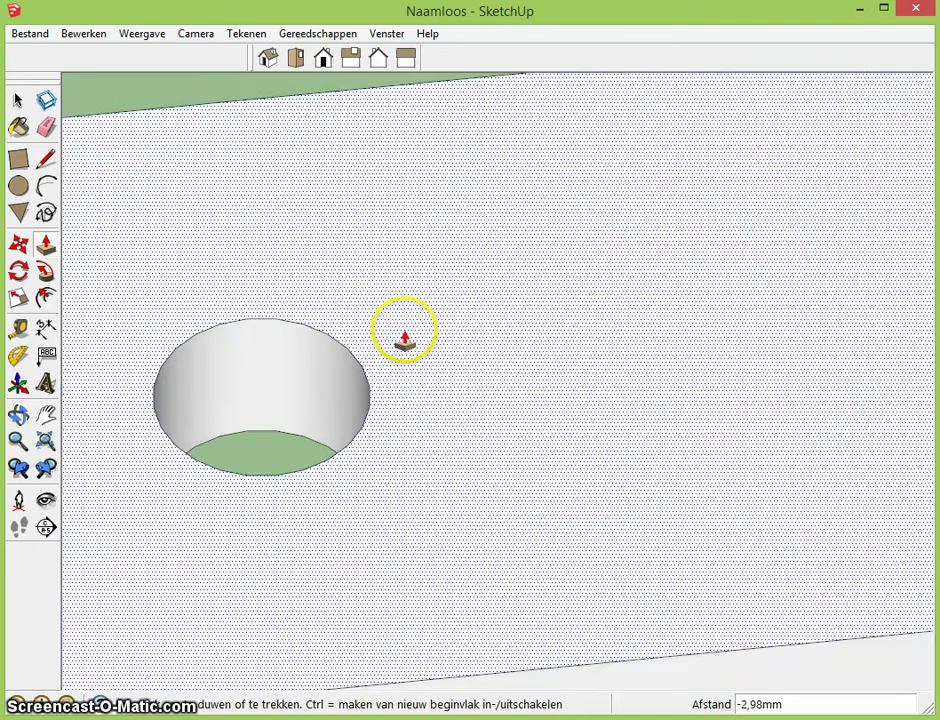
scroll(402, 335, "down", 2)
scroll(380, 332, "down", 2)
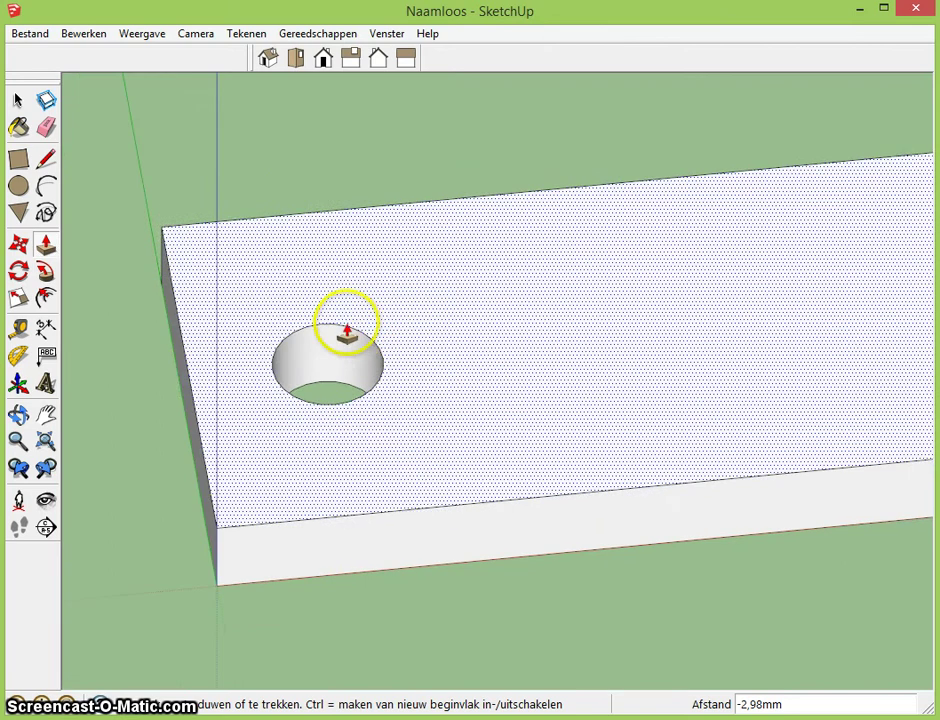
- View the tag straight from the top and adjust the zoom
left_click(297, 62)
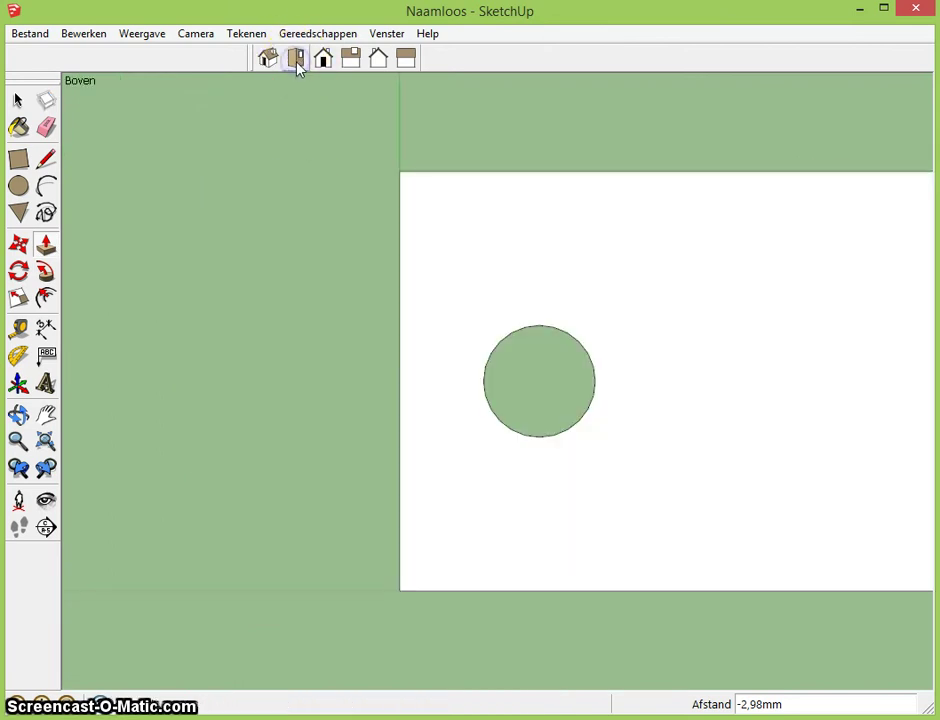
scroll(289, 180, "down", 2)
scroll(209, 324, "down", 2)
scroll(176, 378, "down", 1)
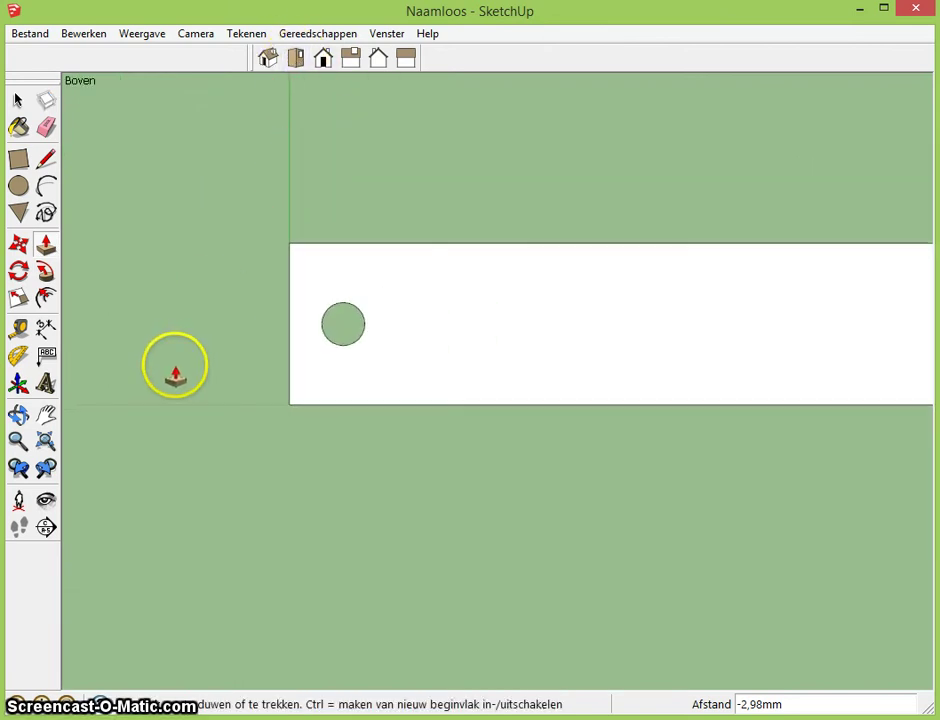
scroll(172, 370, "down", 2)
scroll(405, 305, "up", 1)
scroll(428, 300, "up", 3)
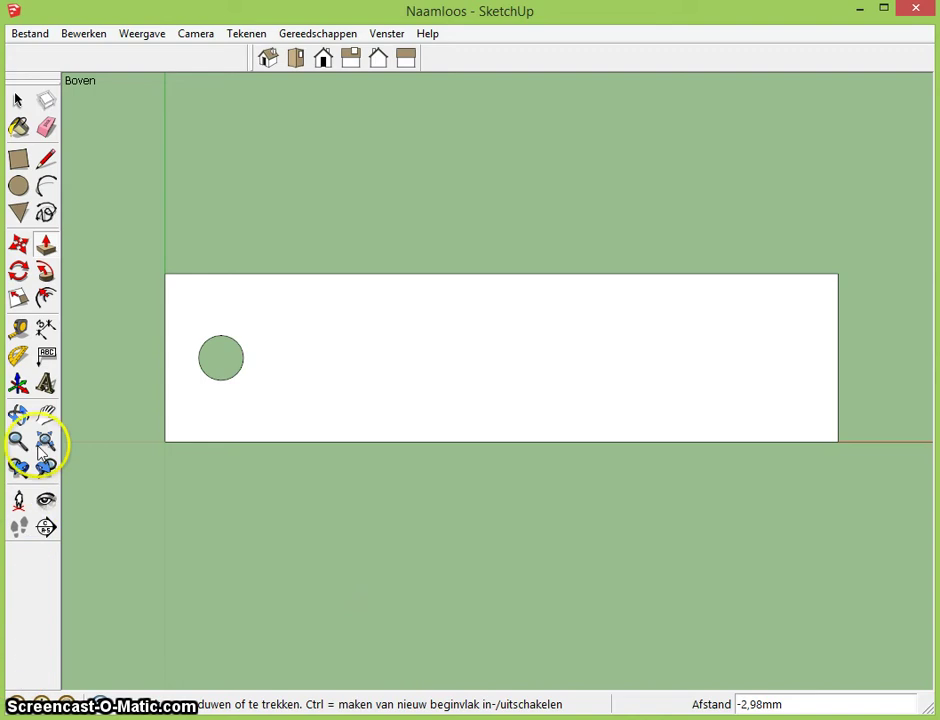
- Create 3D text 'naam leerling' in Aharoni, height 10 and thickness 1
left_click(47, 384)
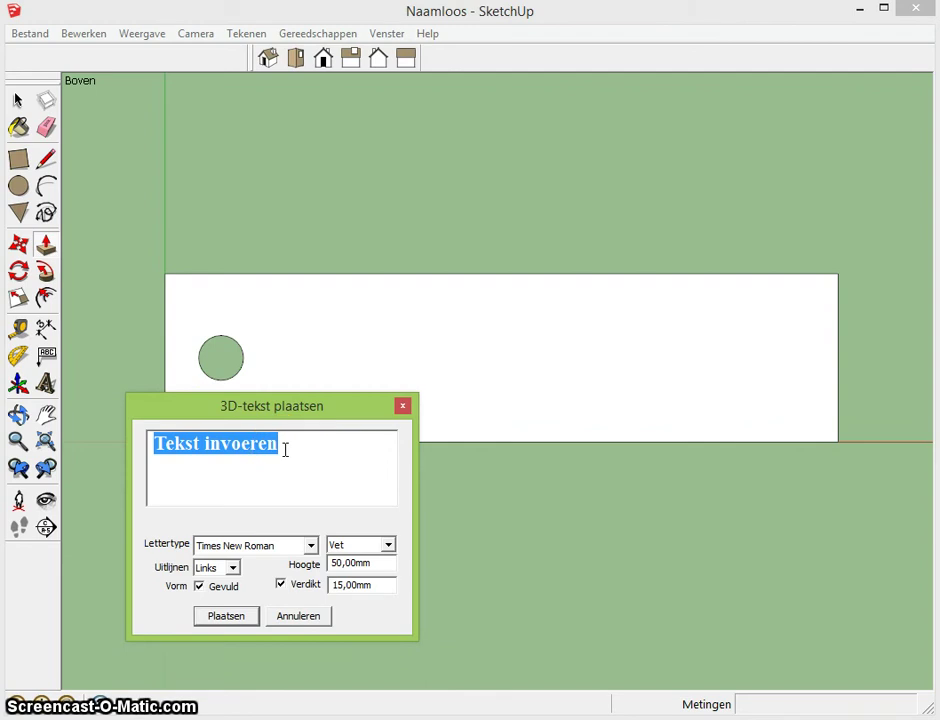
type("n")
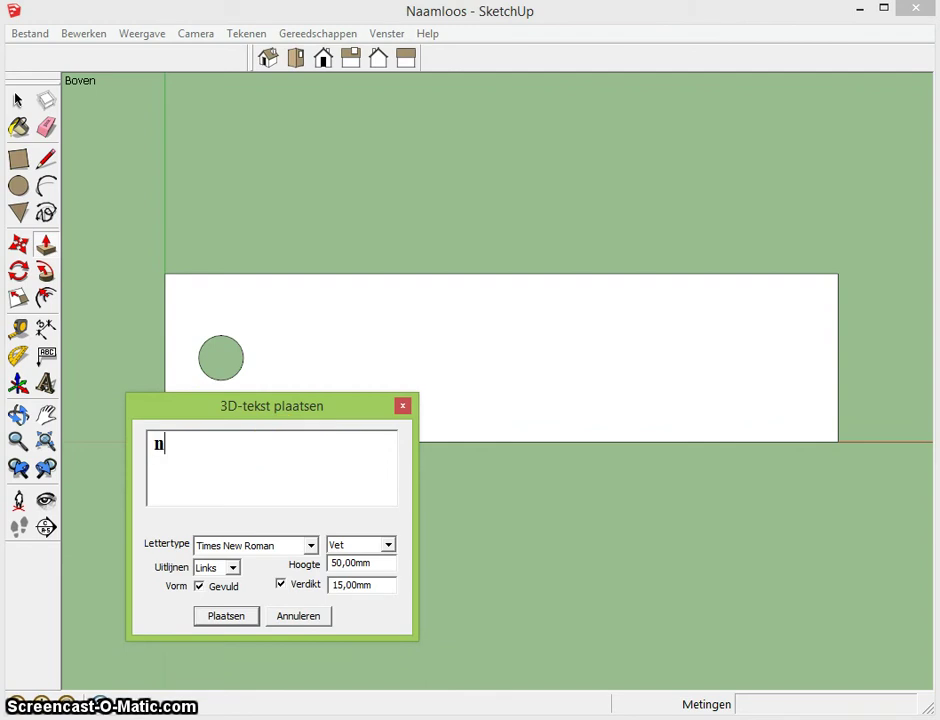
type("aam leerling")
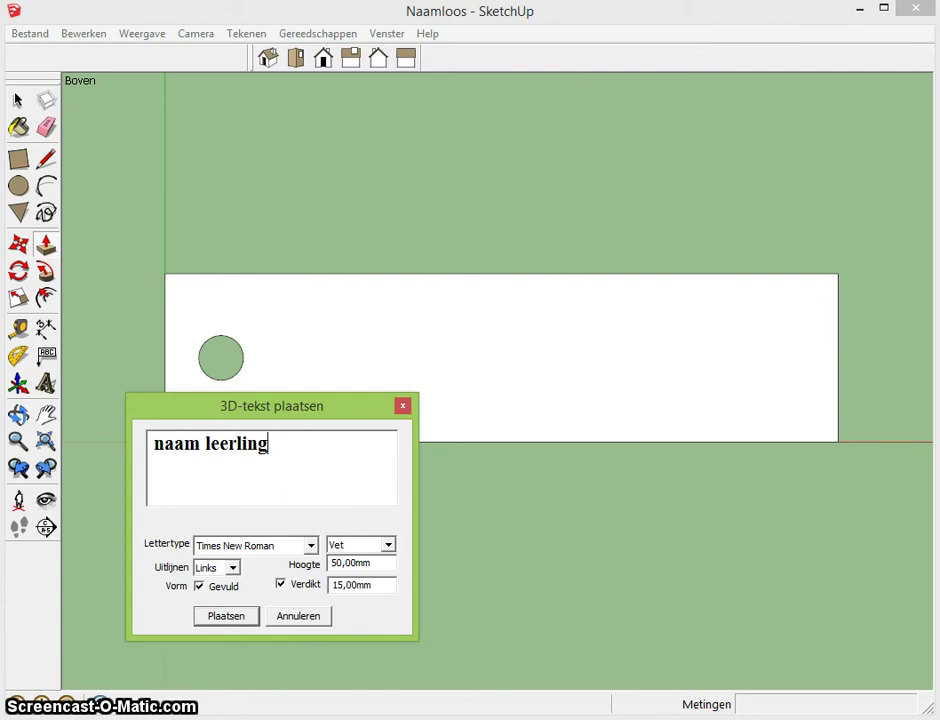
left_click(312, 546)
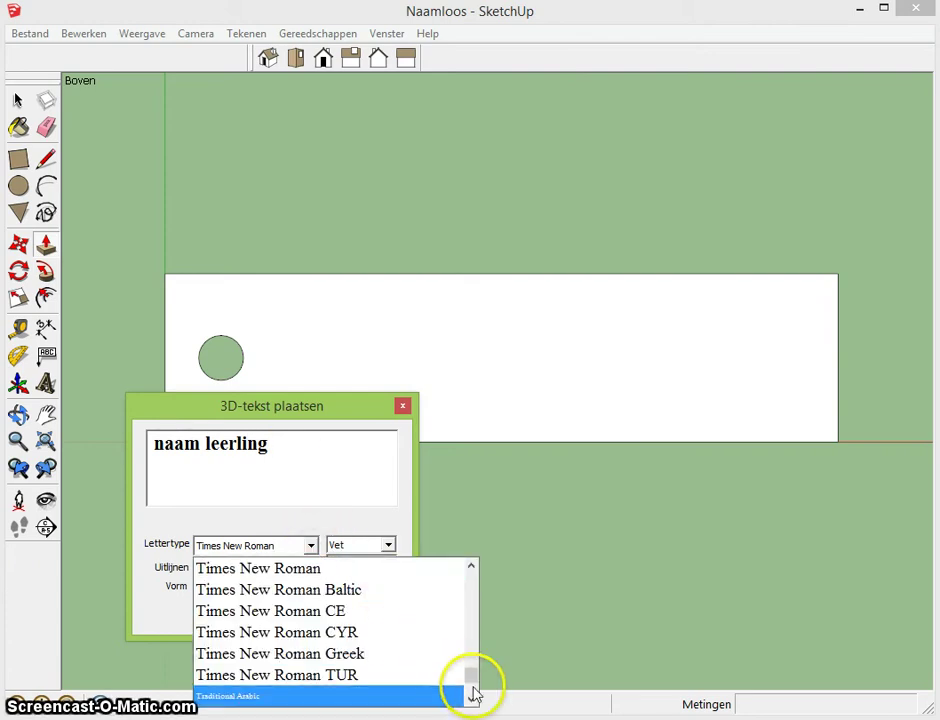
left_click_drag(475, 683, 468, 588)
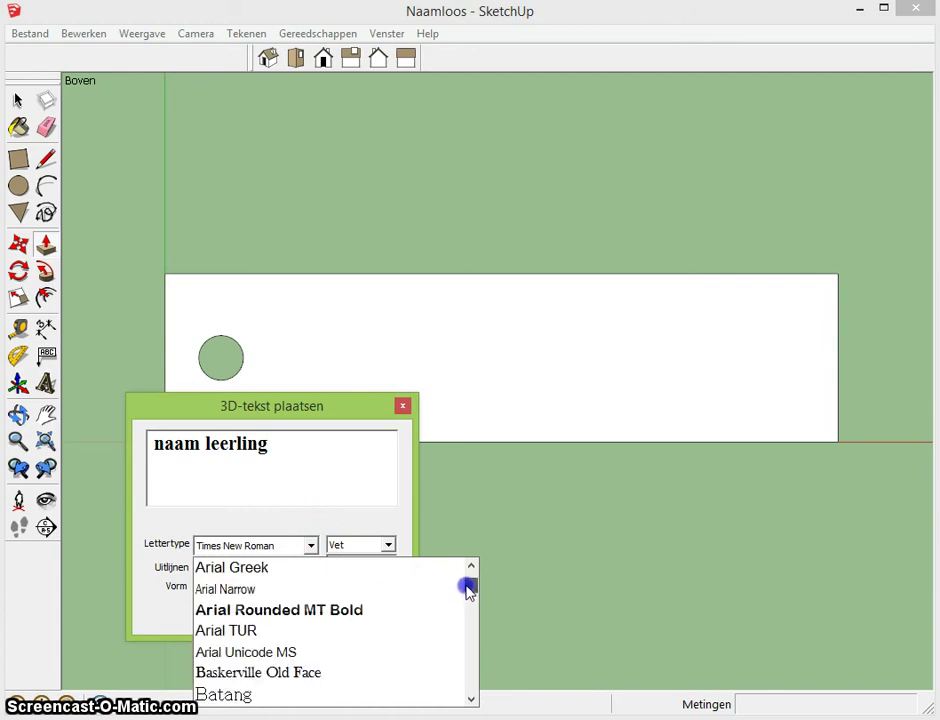
scroll(430, 600, "up", 1)
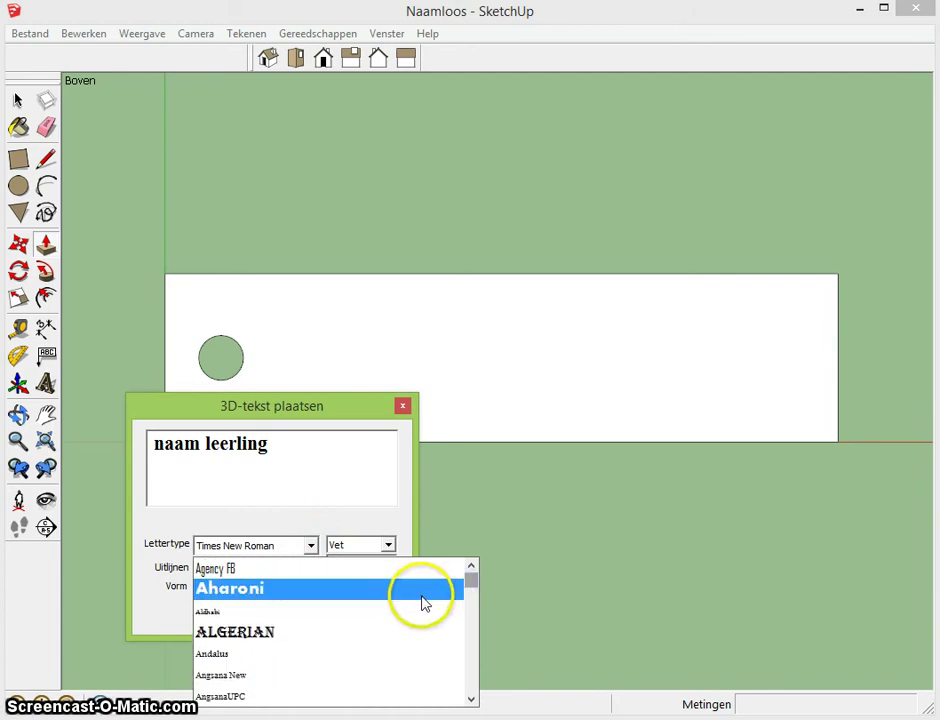
left_click(235, 592)
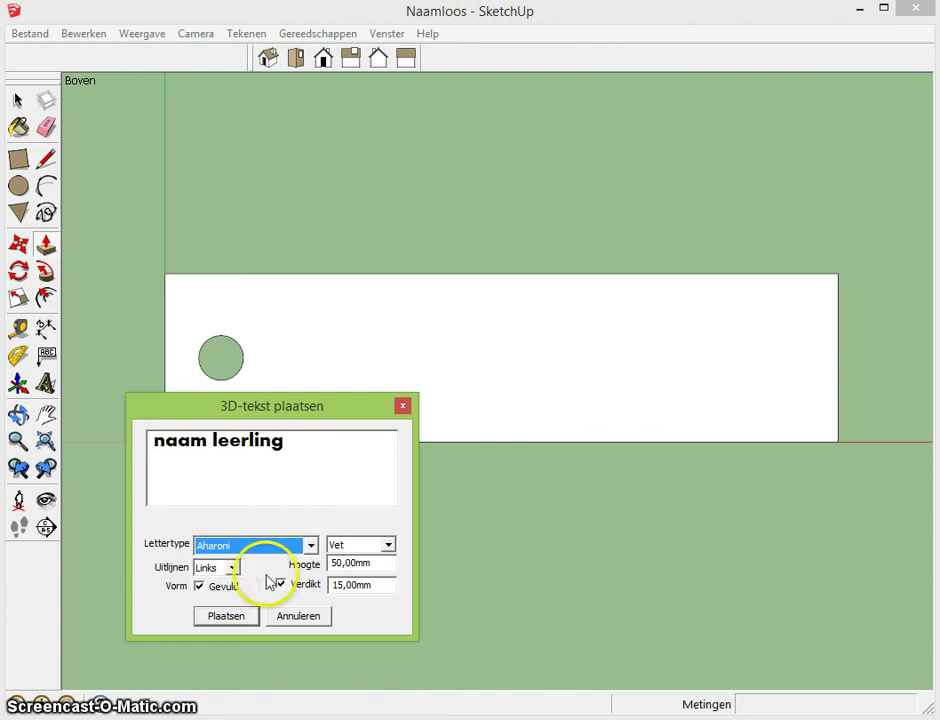
key("Up")
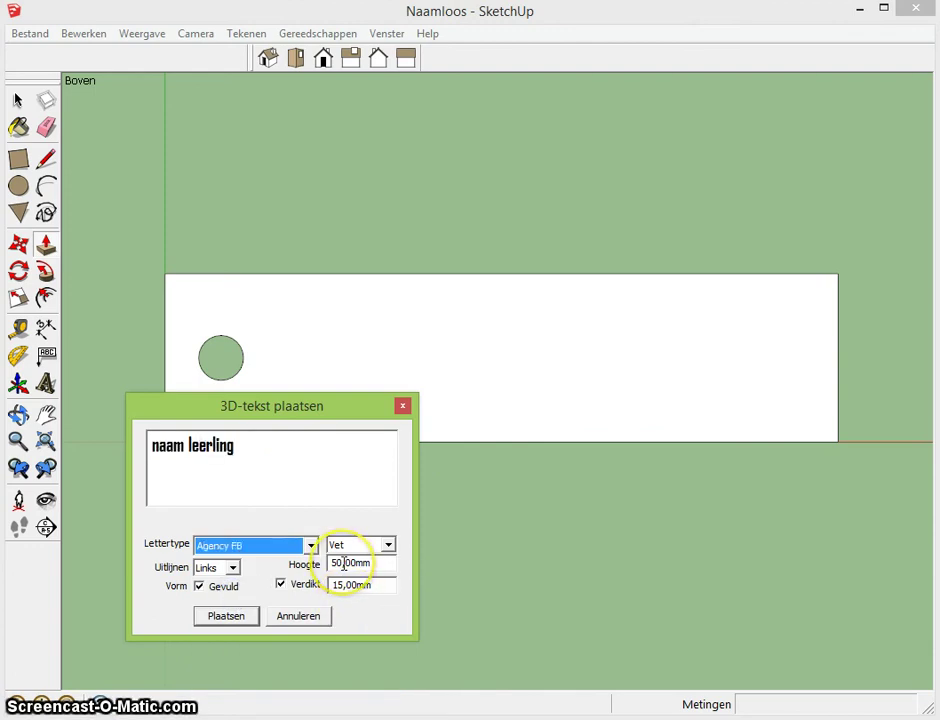
key("Down")
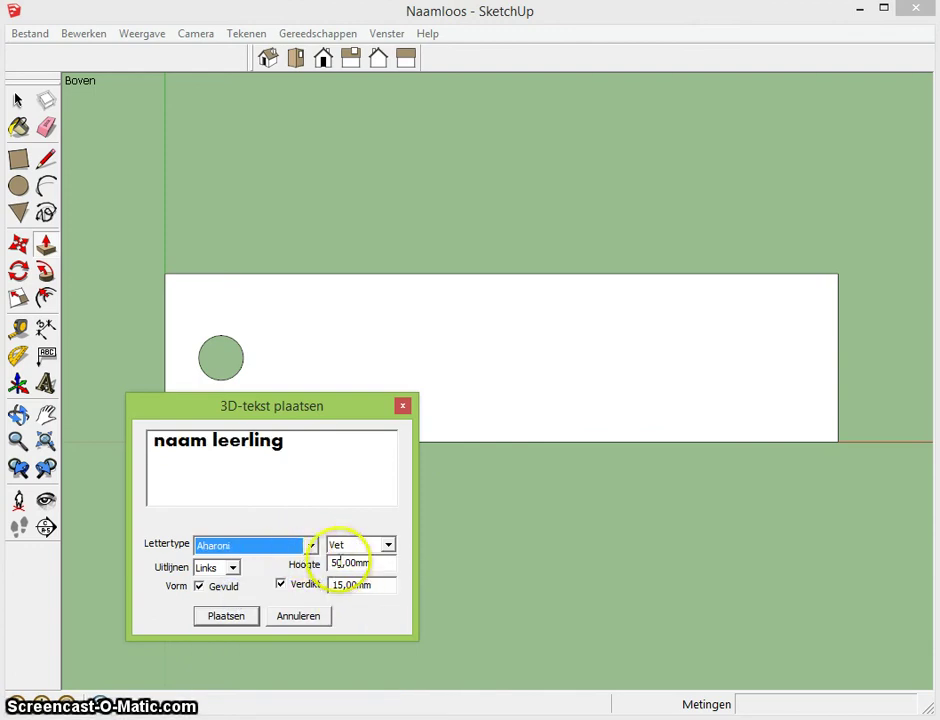
left_click(376, 564)
type("10")
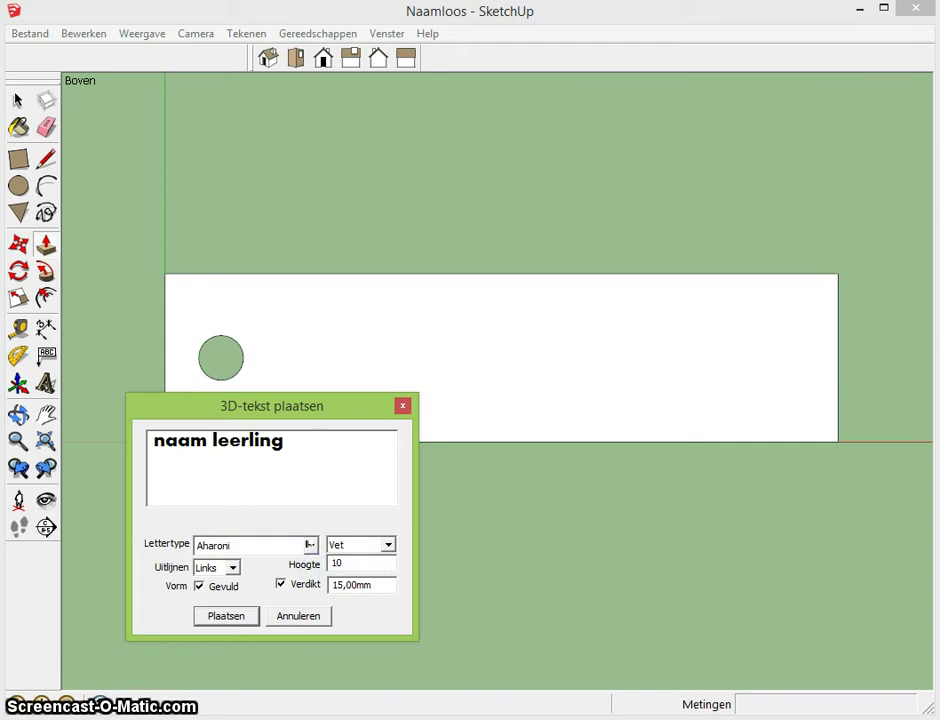
left_click(378, 585)
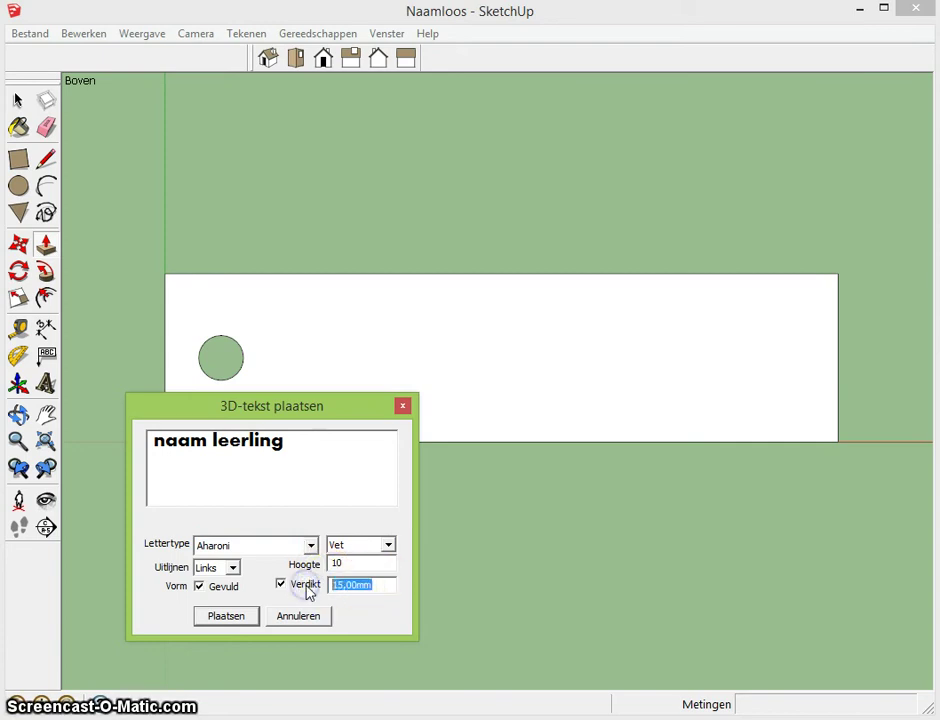
type("1")
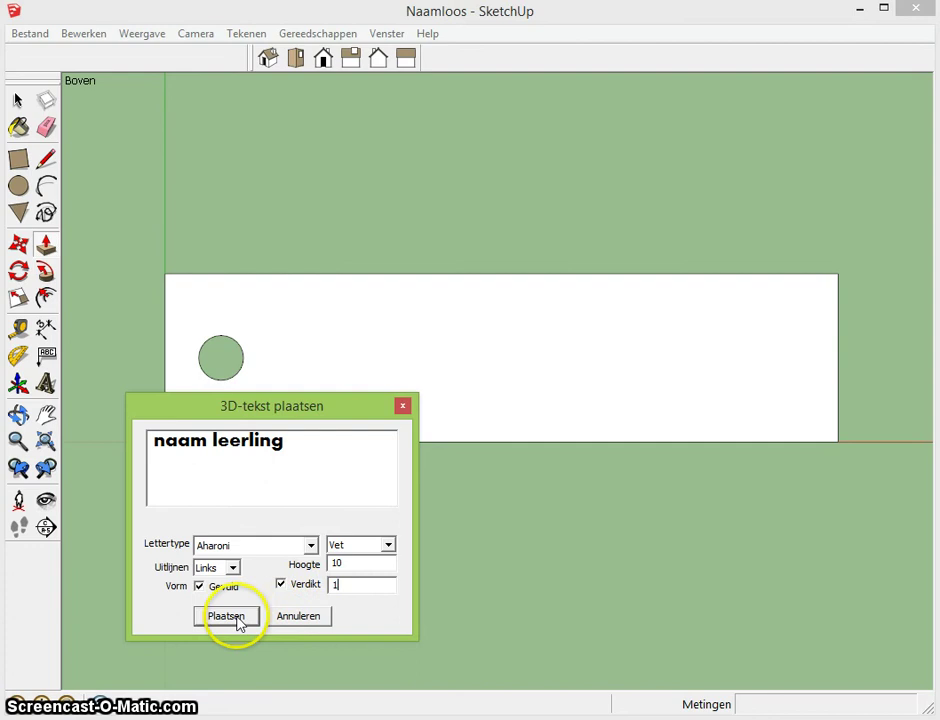
left_click(237, 617)
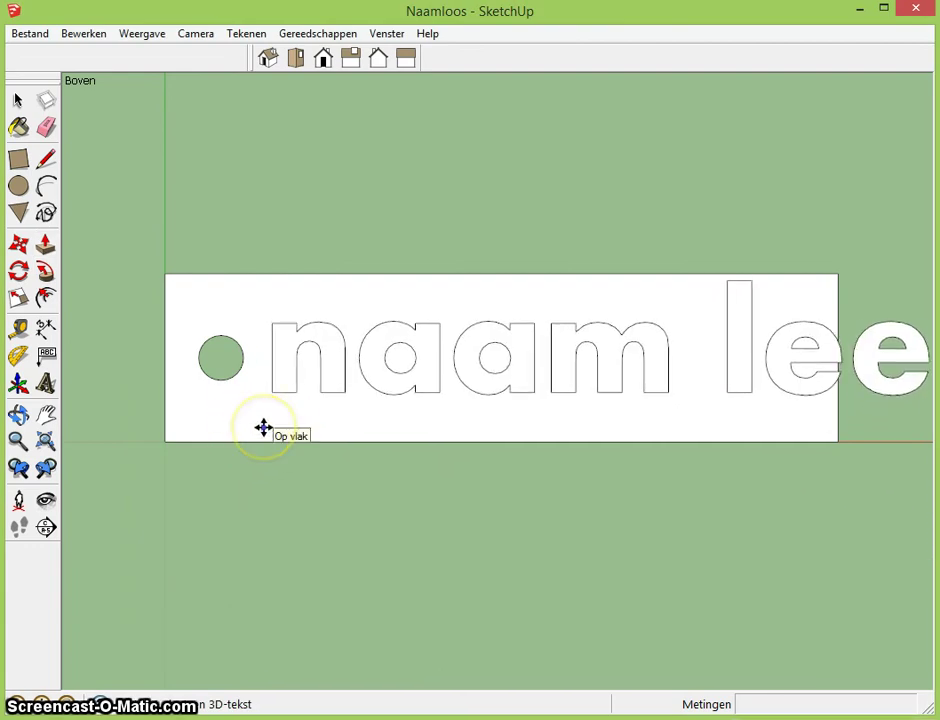
- Recreate the 'naam leerling' 3D text at 8 mm height, ready to place
left_click(258, 437)
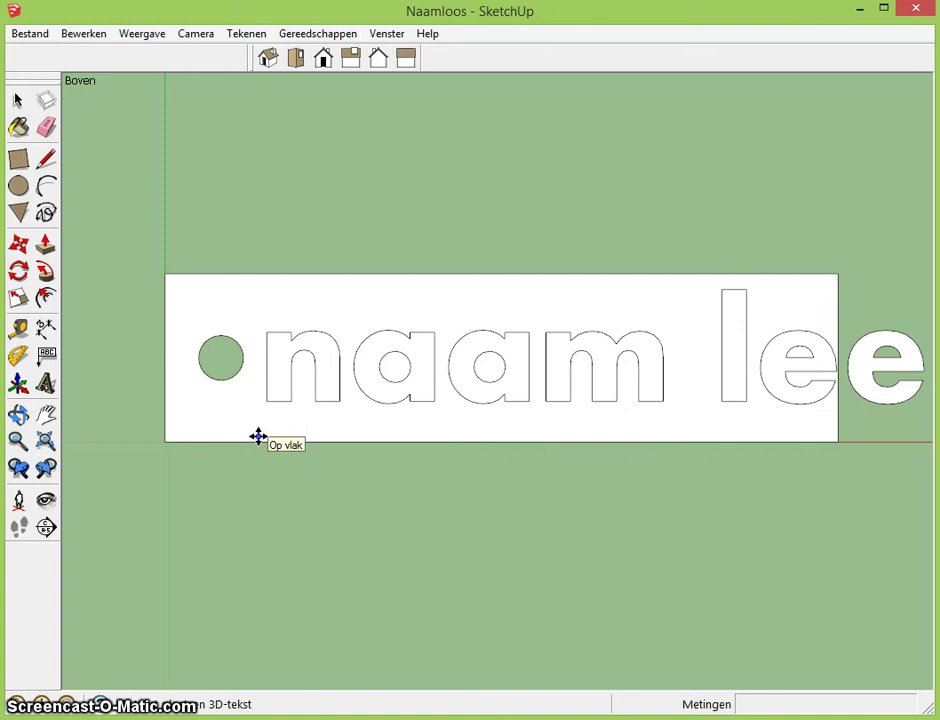
left_click(45, 383)
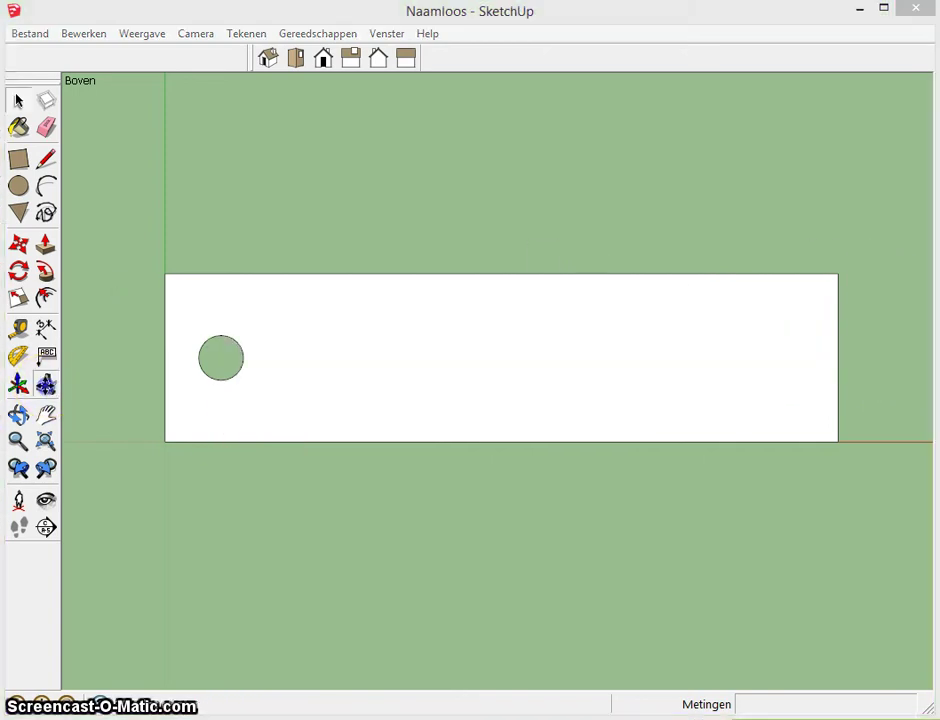
type("n")
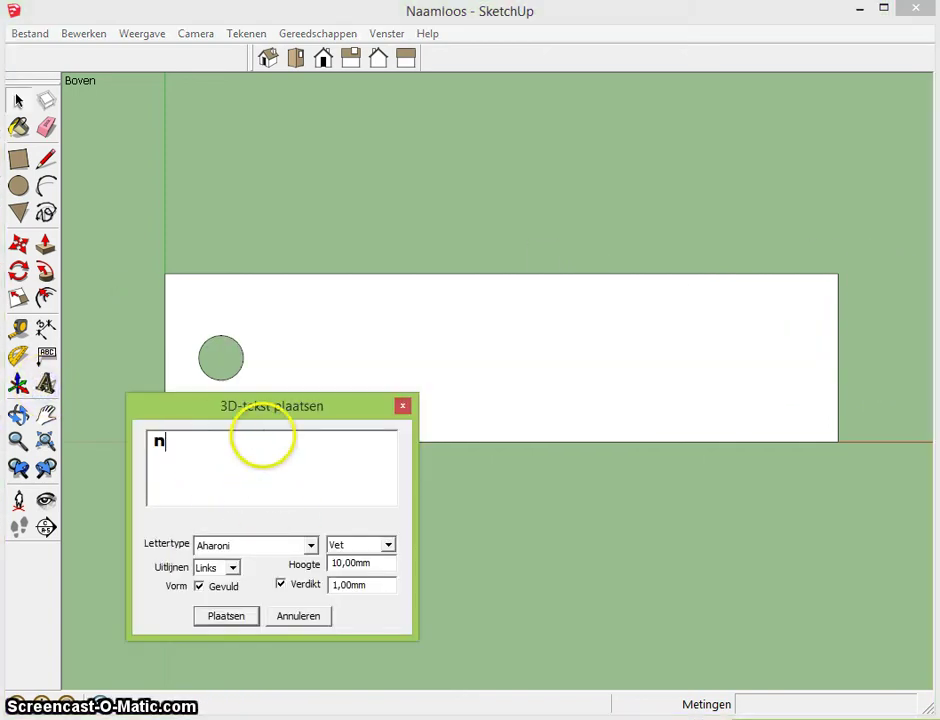
type("aam leerling")
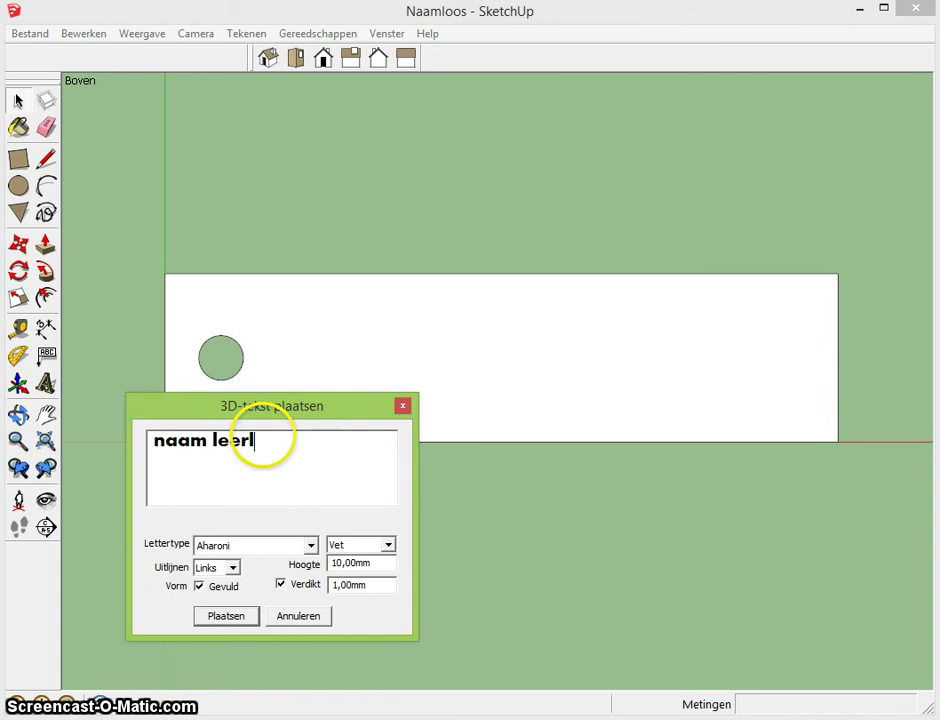
left_click(386, 545)
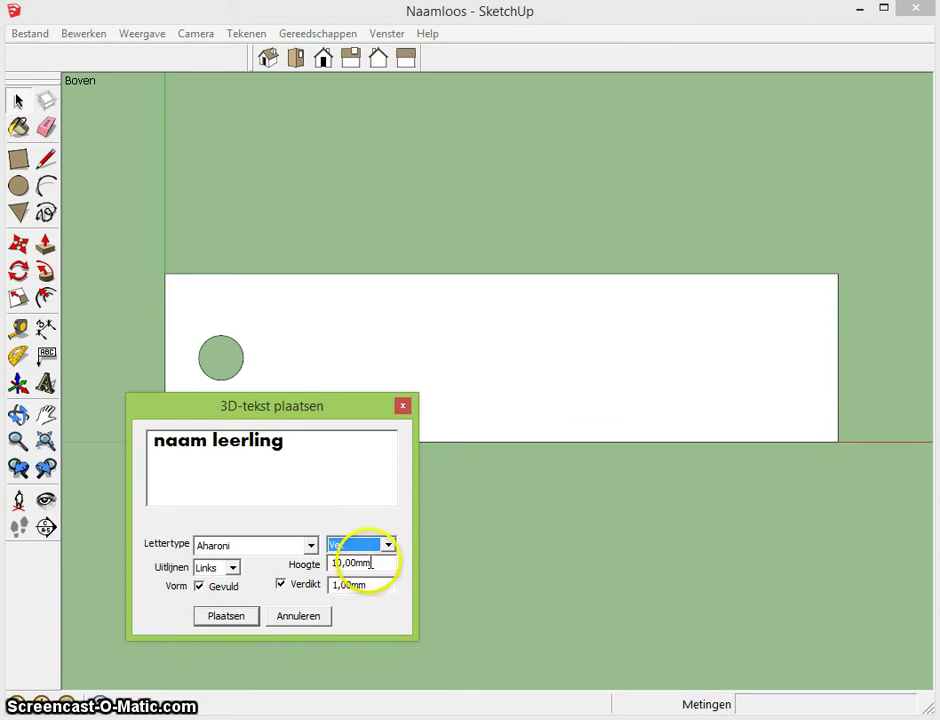
left_click_drag(372, 563, 303, 563)
type("8")
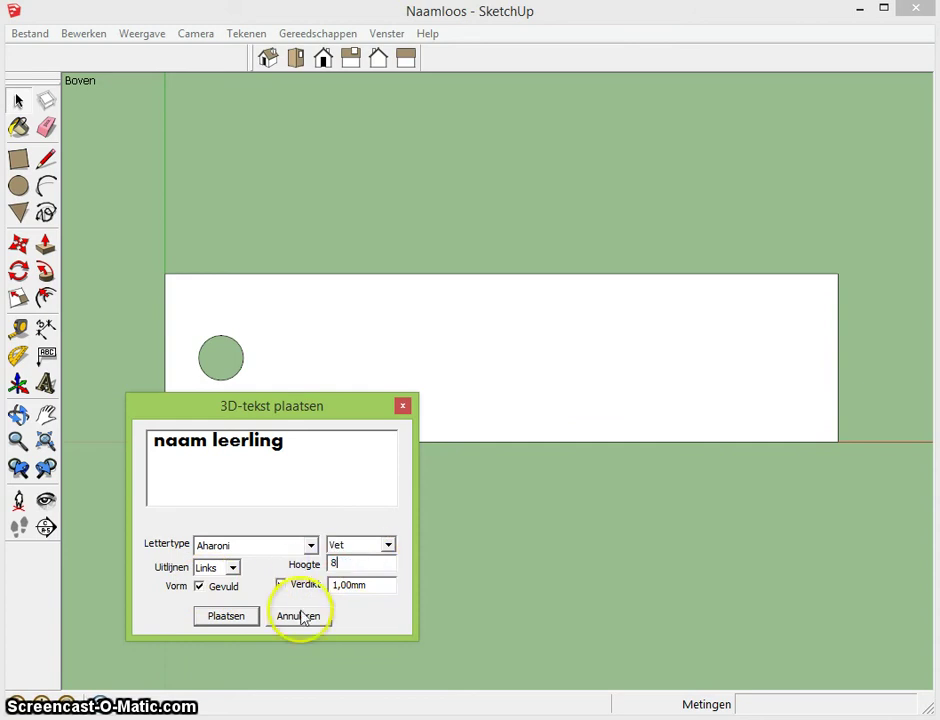
left_click(238, 617)
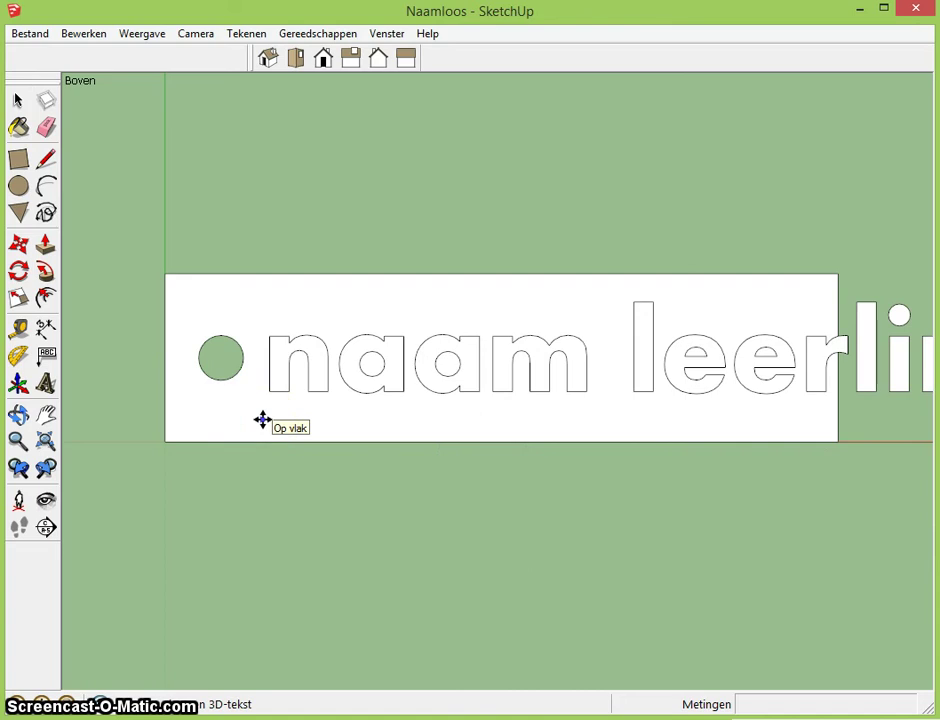
- Place the 'naam leerling' text on the tag beside the hole, then zoom out
left_click(262, 420)
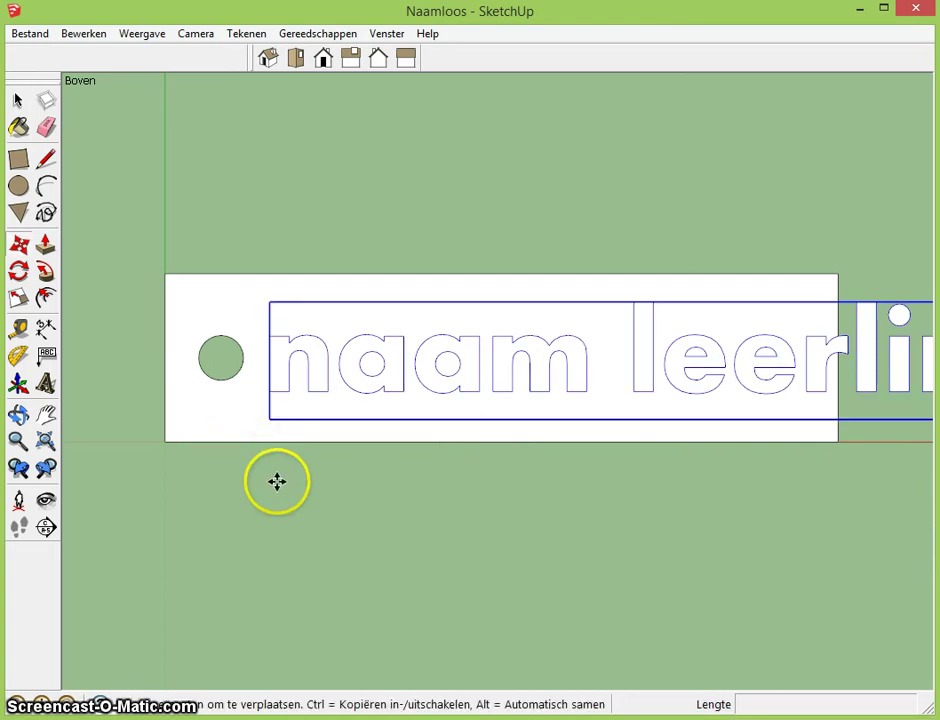
scroll(216, 481, "down", 2)
scroll(201, 470, "down", 1)
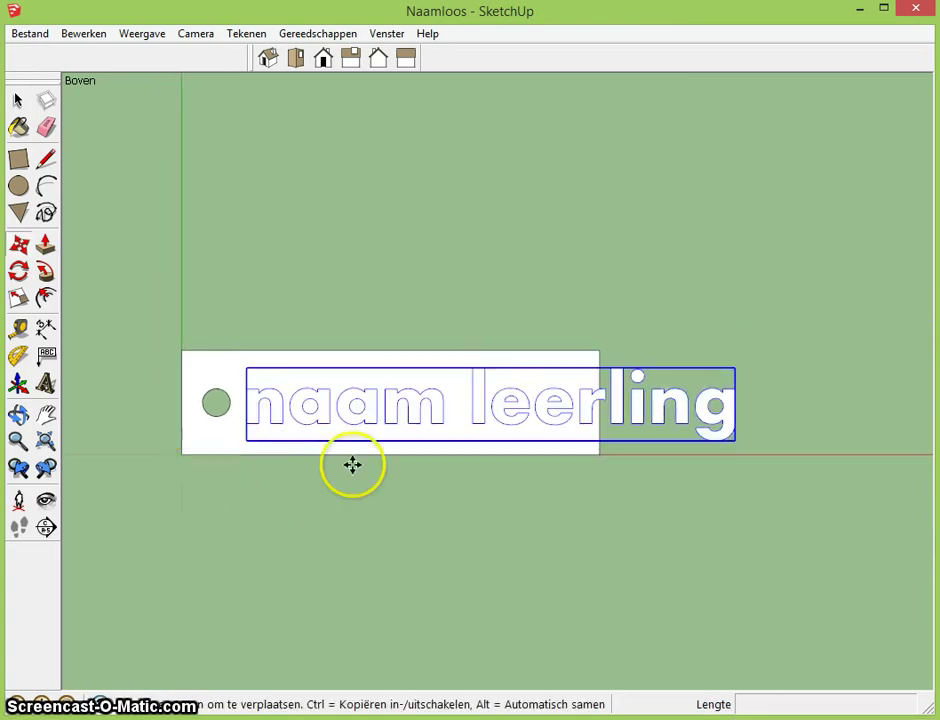
- Switch to the Iso view and zoom in close on the tag
left_click(268, 60)
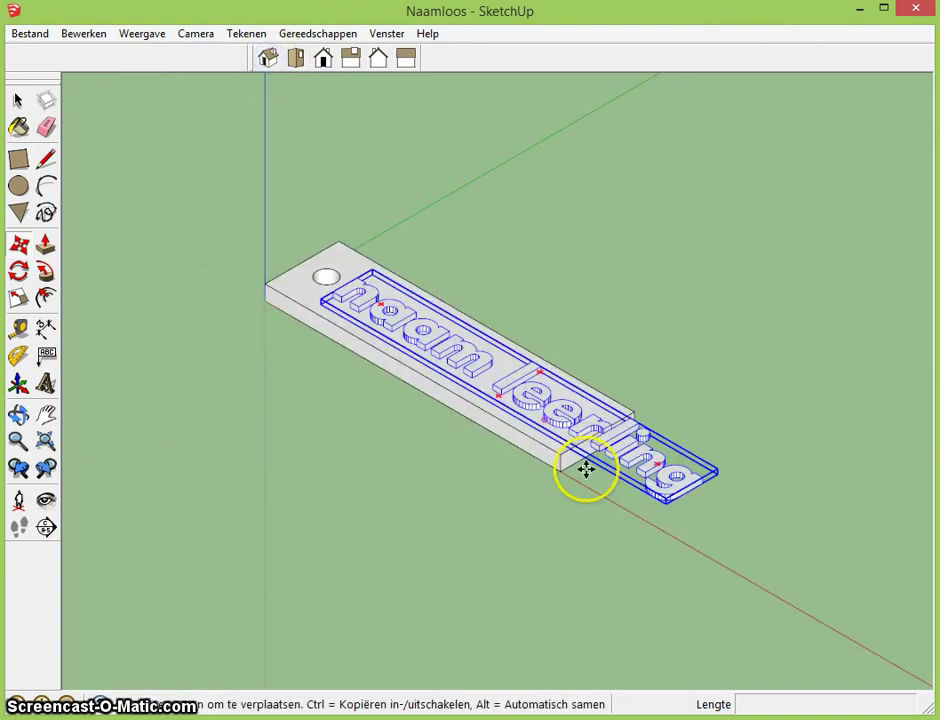
scroll(637, 497, "up", 2)
scroll(629, 487, "up", 2)
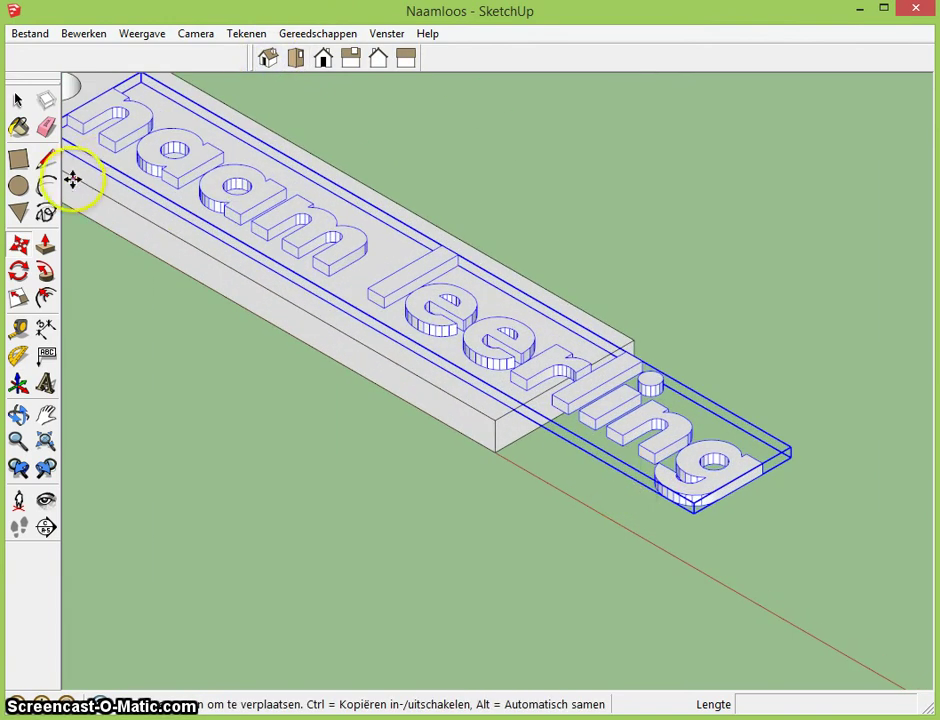
- Pull the base's right end out 22.49 mm, just past the letter g
left_click(45, 247)
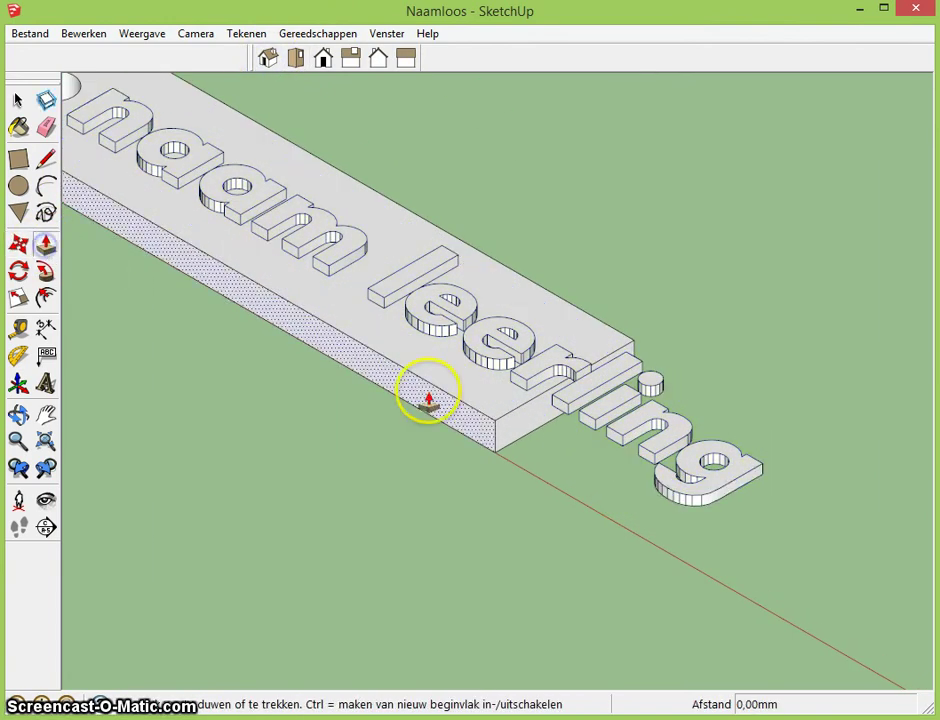
left_click_drag(518, 428, 731, 545)
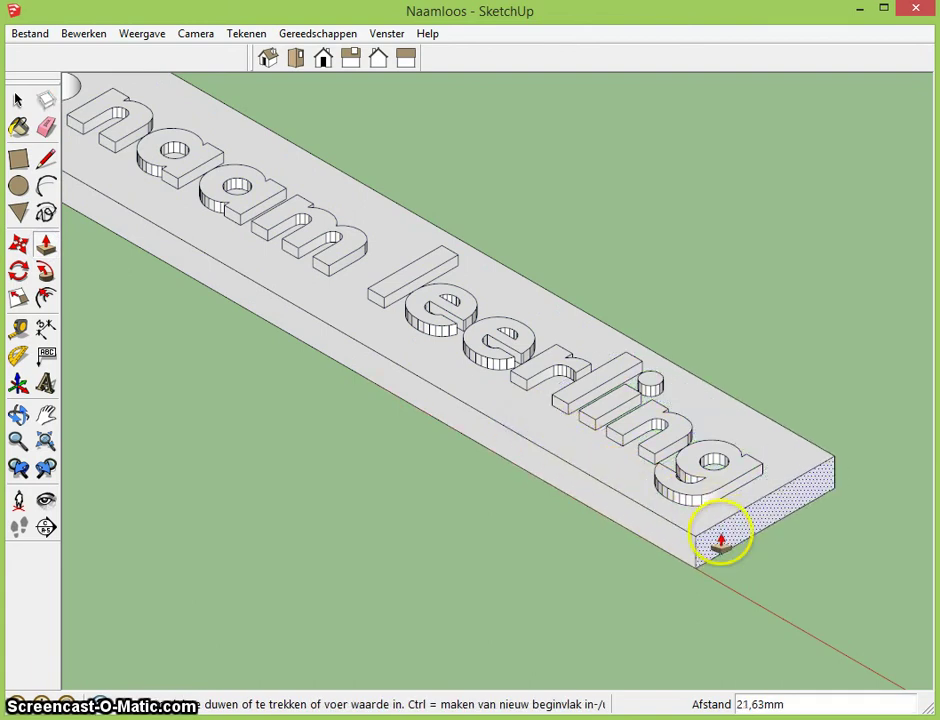
mouse_move(731, 545)
left_mouse_down()
mouse_move(580, 465)
mouse_move(371, 325)
mouse_move(530, 418)
mouse_move(699, 495)
mouse_move(732, 540)
left_mouse_up()
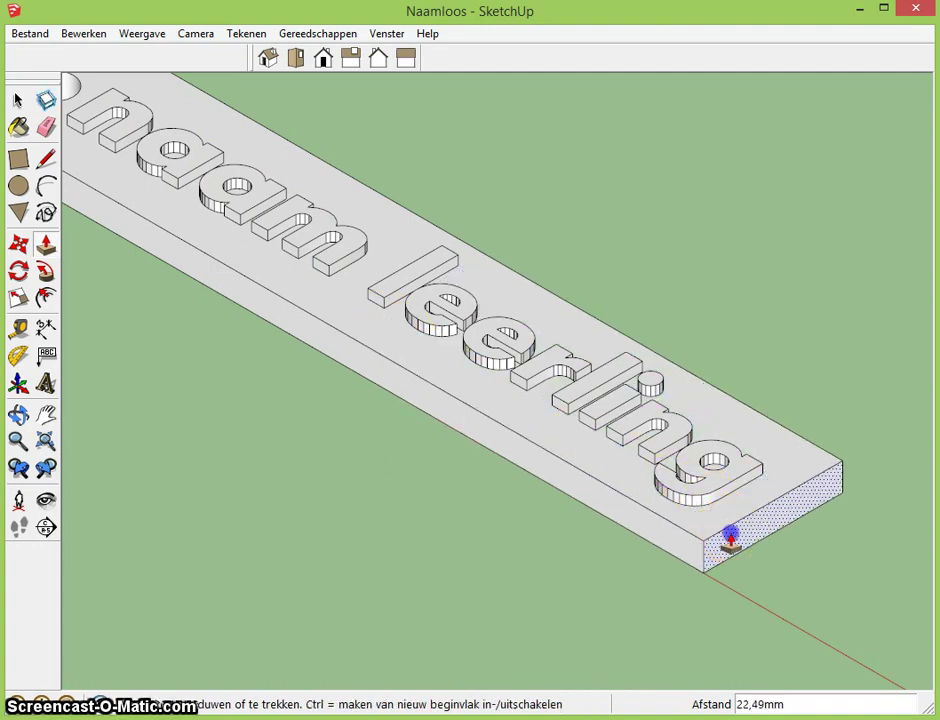
- View the tag from the top and begin a line at its top-left corner
left_click(295, 58)
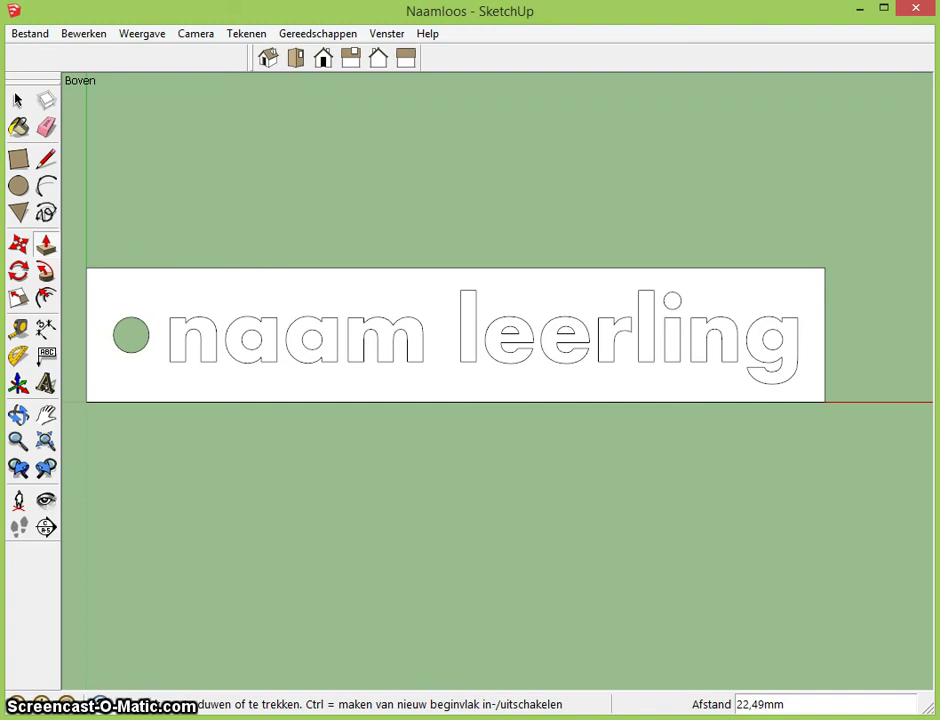
left_click(47, 163)
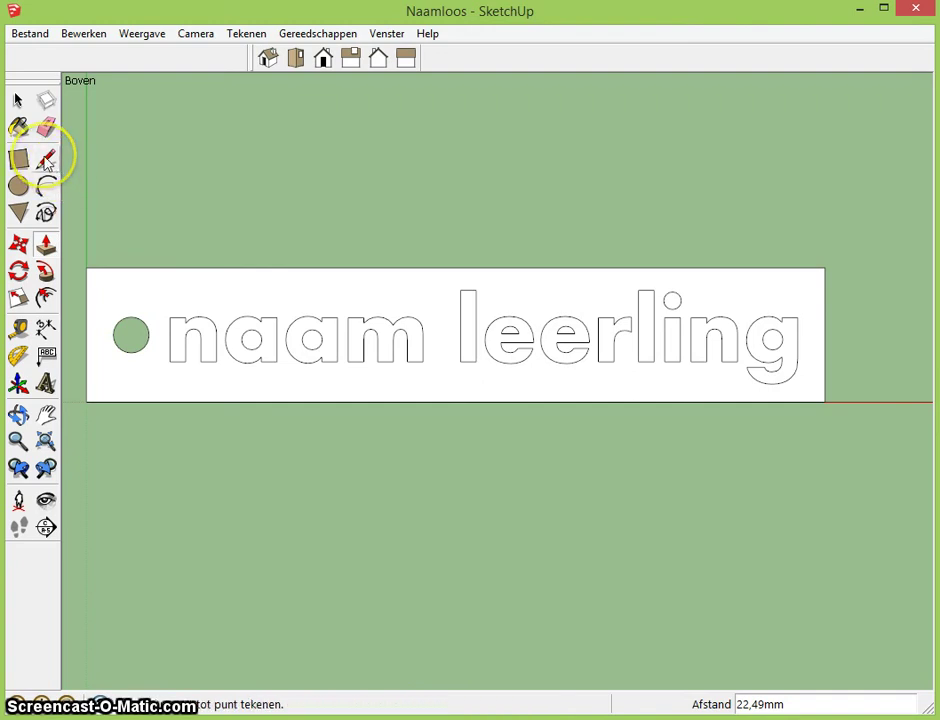
left_click(87, 268)
type("15")
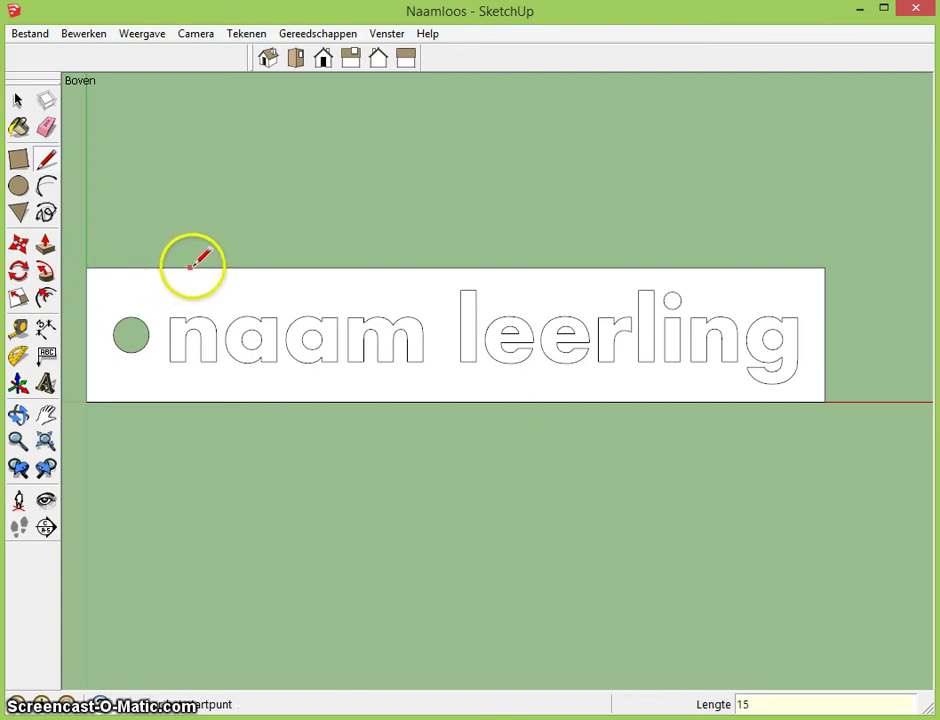
- Draw a vertical line 15 mm in from the left end and two X diagonals to the corners
left_click(220, 268)
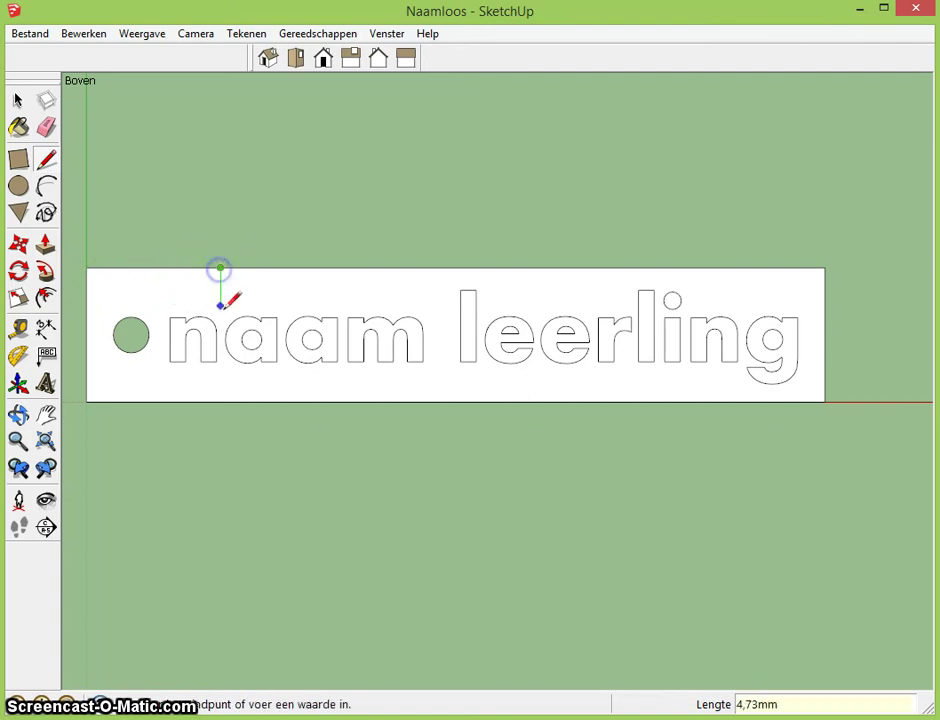
left_click(220, 401)
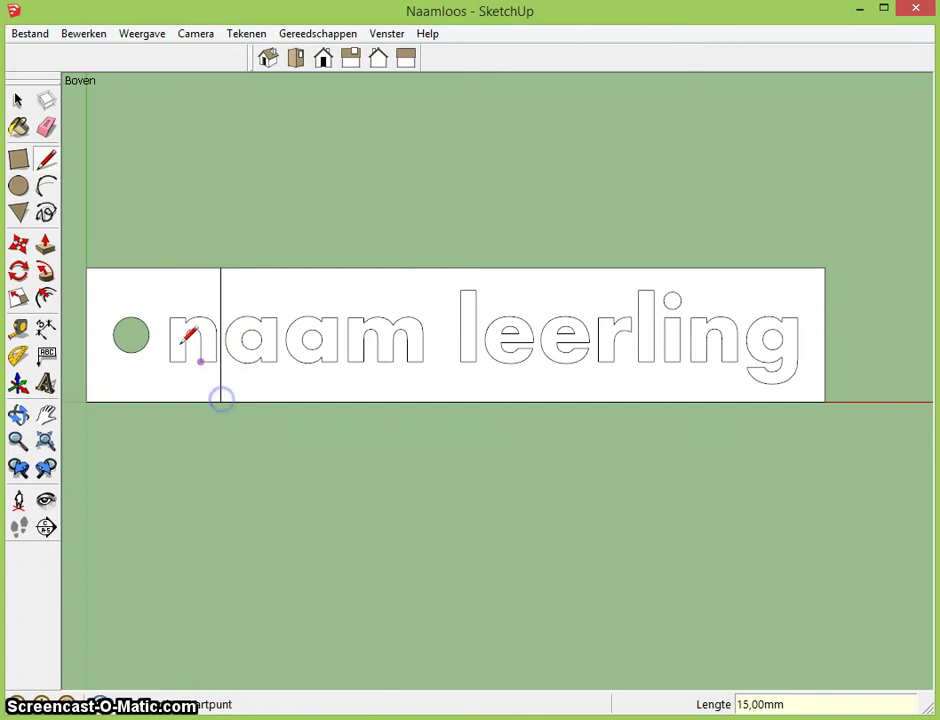
left_click(86, 268)
left_click(220, 401)
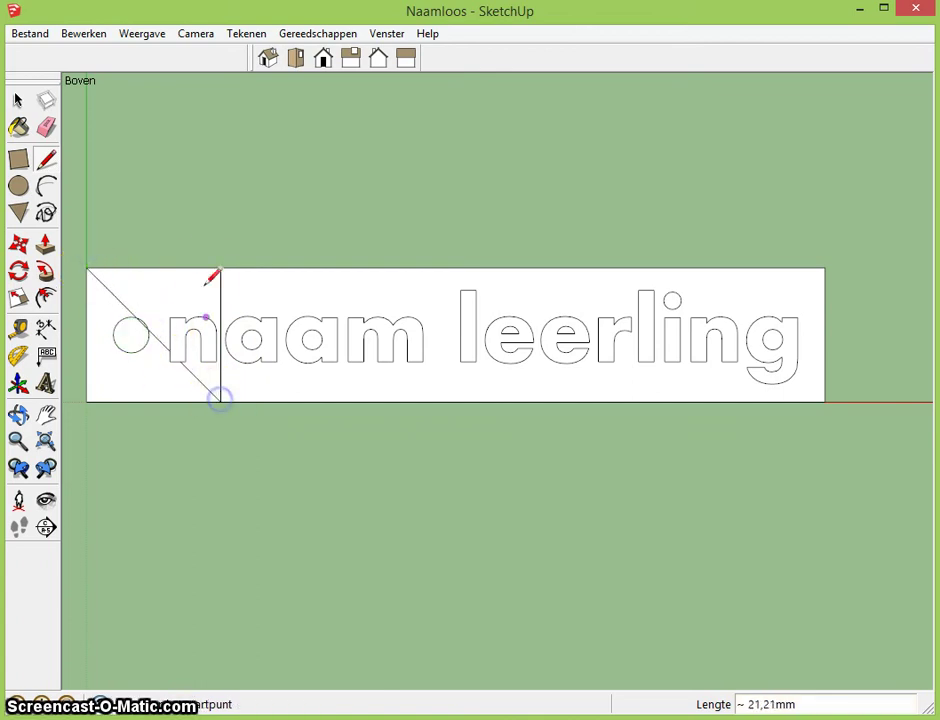
left_click(220, 268)
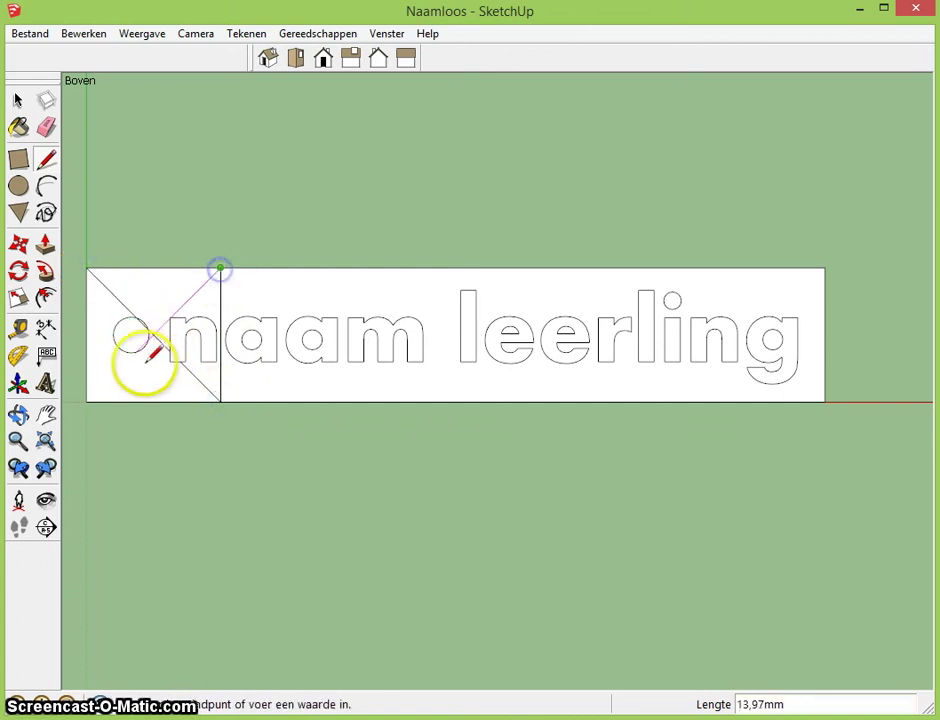
left_click(86, 401)
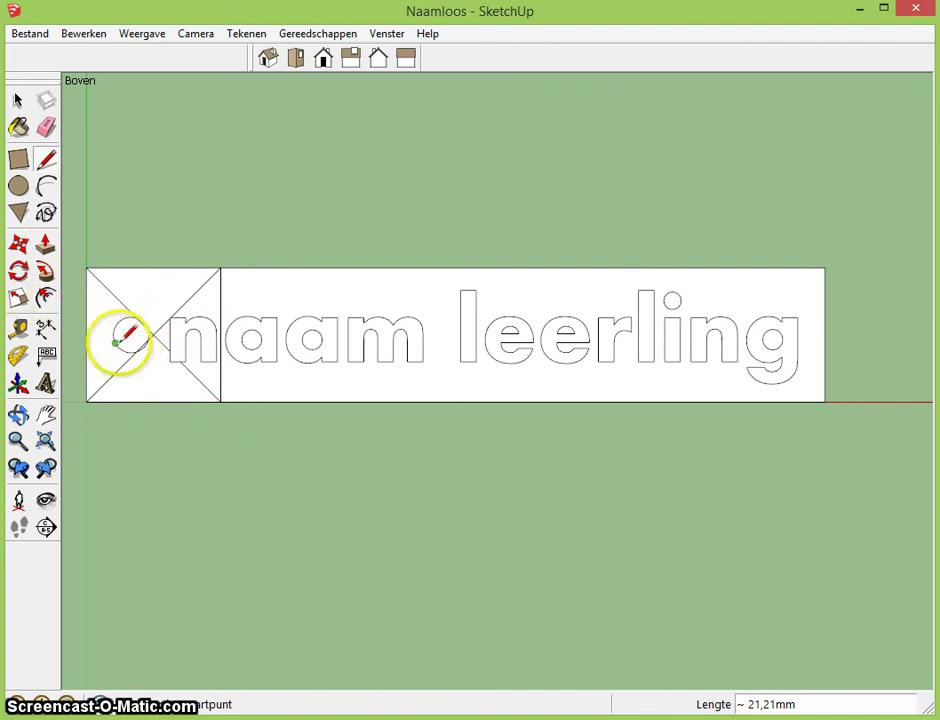
- Zoom in and draw a vertical line across the tag near its left end
scroll(80, 390, "up", 2)
scroll(84, 370, "up", 1)
scroll(80, 338, "up", 1)
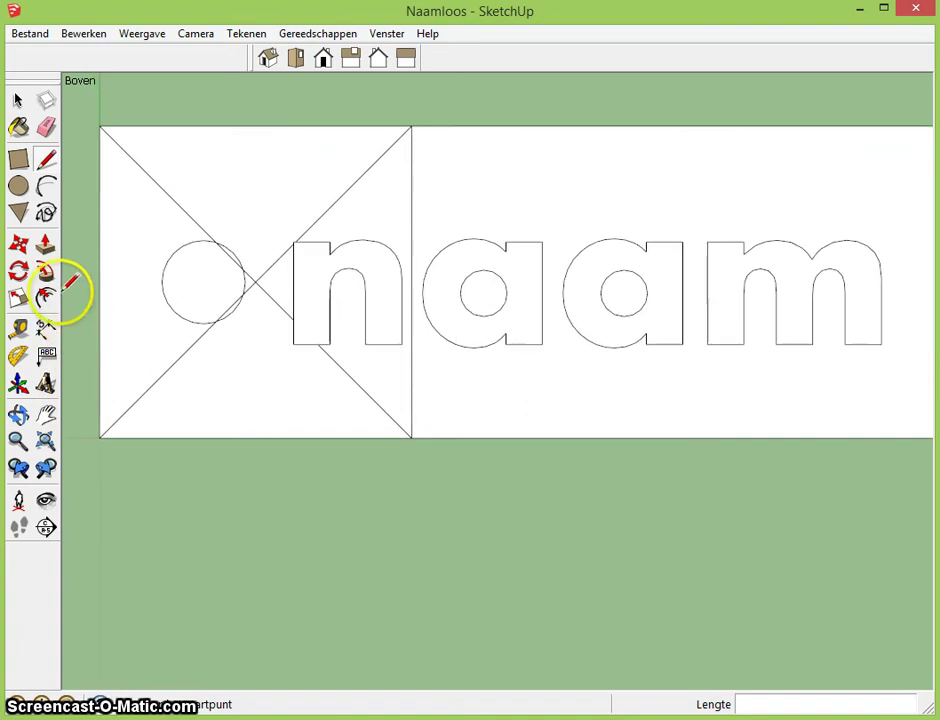
scroll(65, 287, "up", 1)
left_click(18, 186)
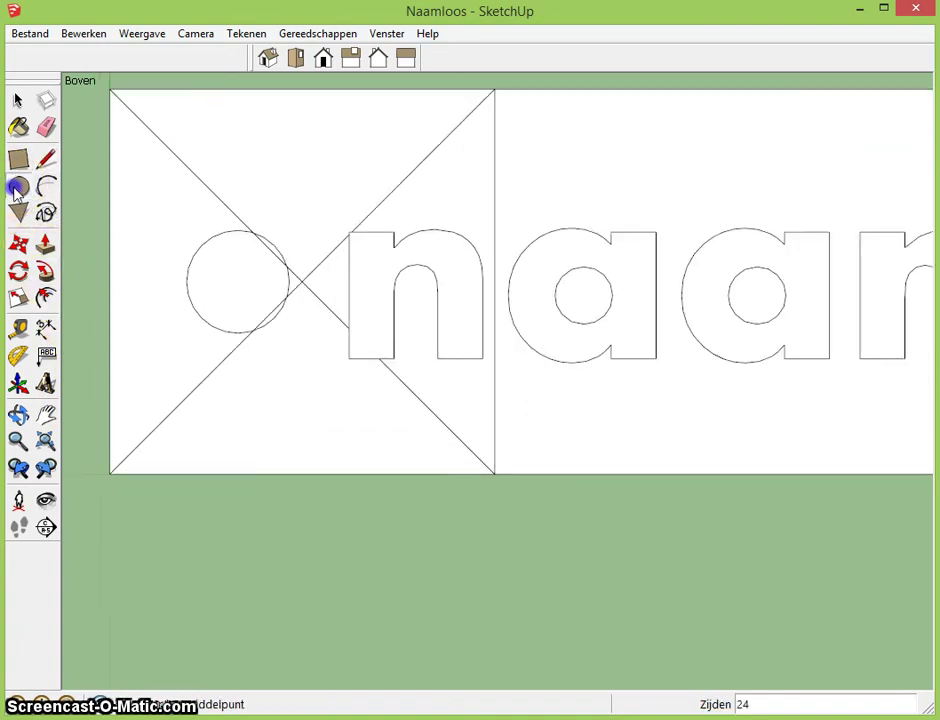
left_click(46, 159)
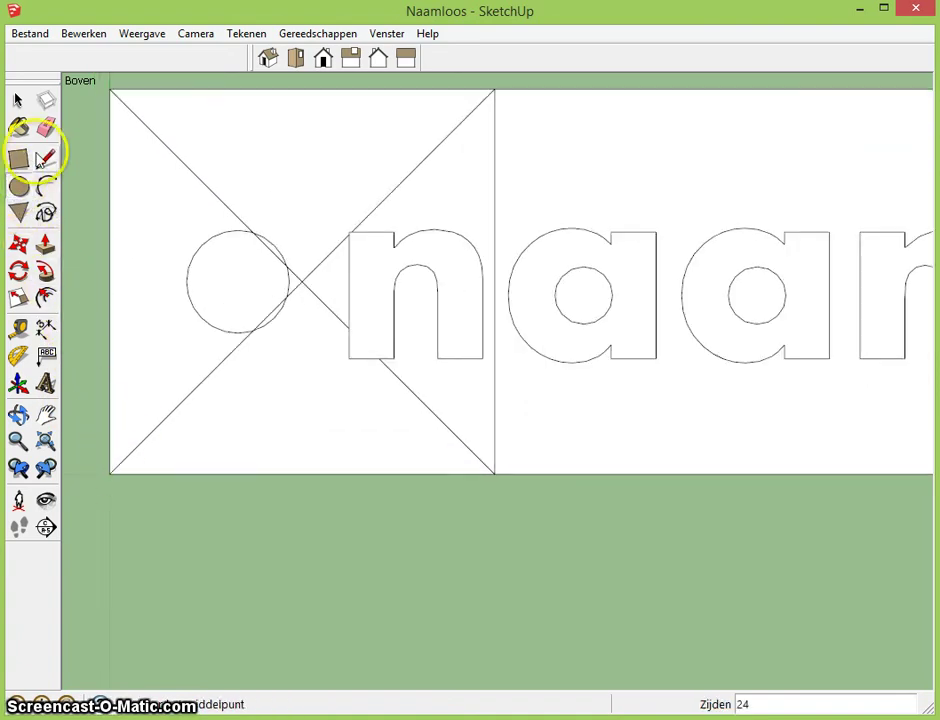
left_click(110, 474)
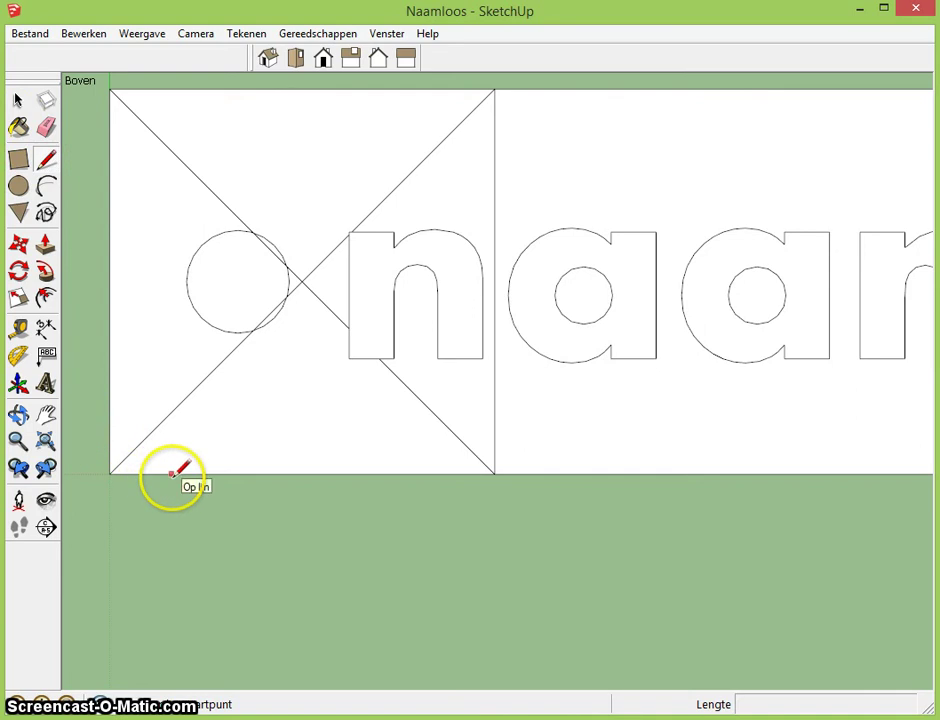
left_click(110, 474)
type("4")
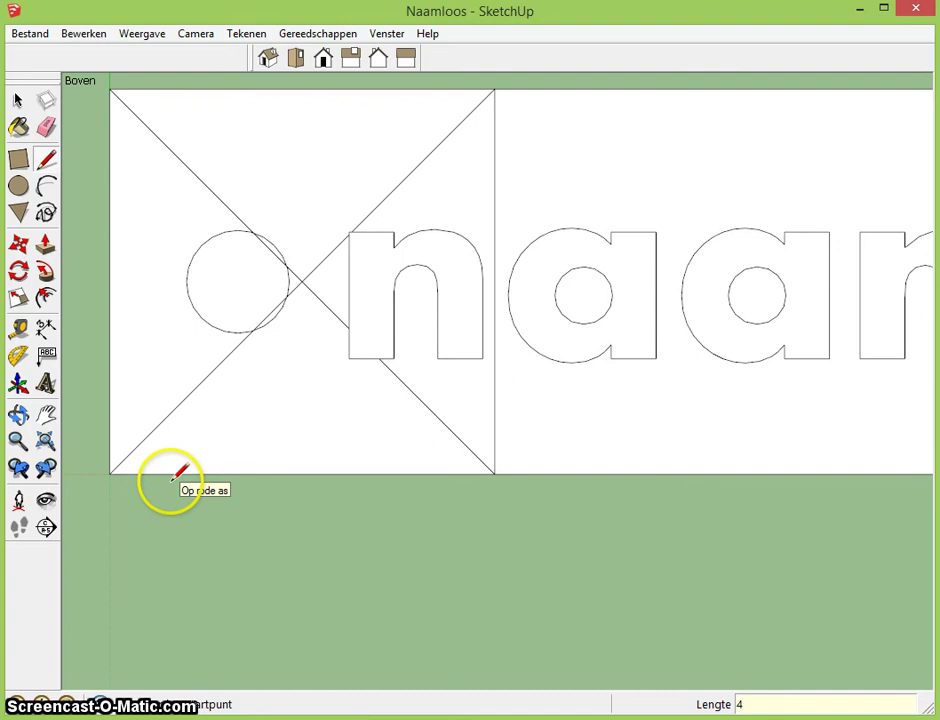
left_click(161, 474)
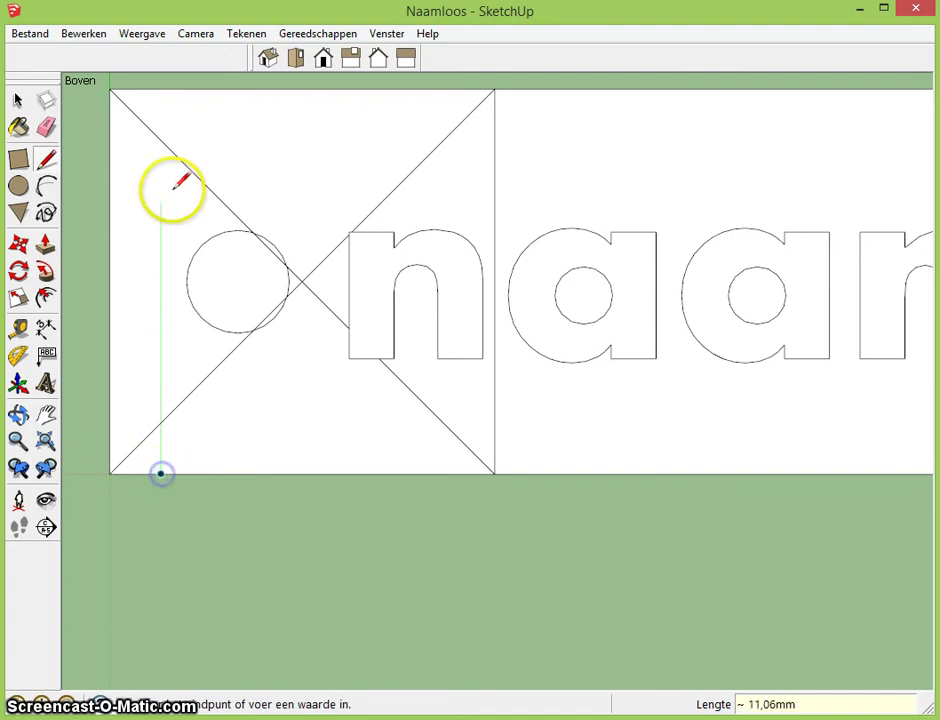
left_click(161, 90)
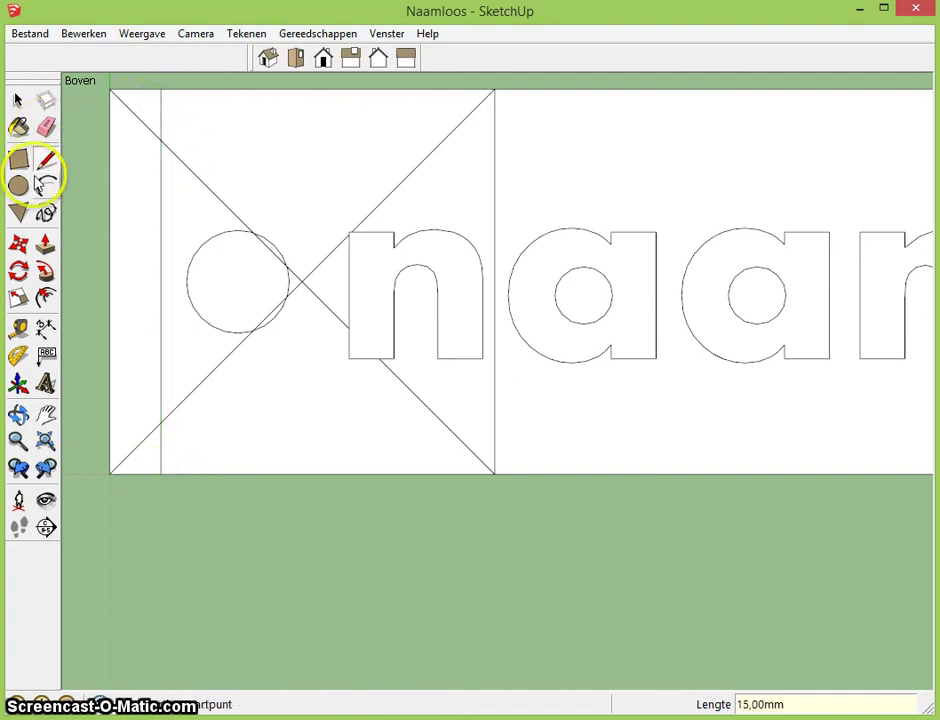
- Draw two 2 mm radius circles on that line, touching the top and bottom edges
left_click(20, 187)
left_click(161, 140)
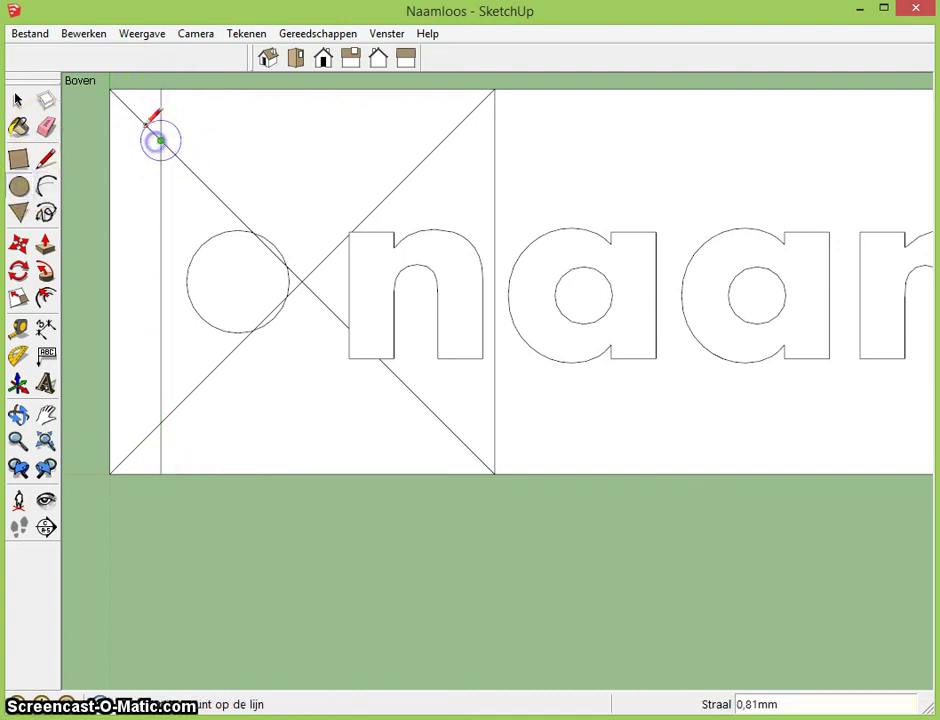
left_click(161, 90)
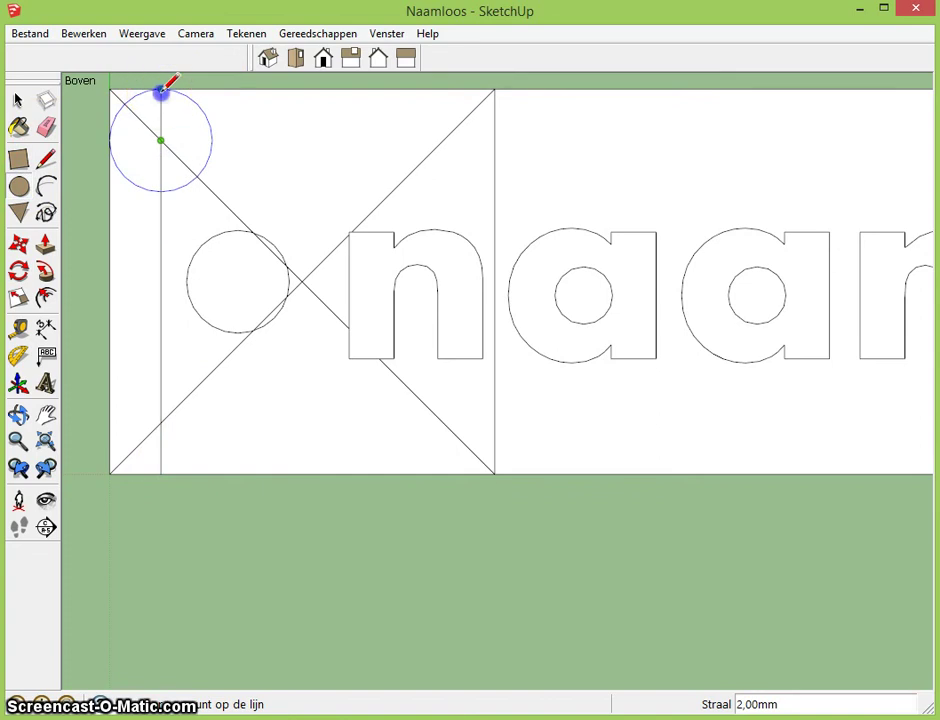
left_click(161, 422)
left_click(161, 472)
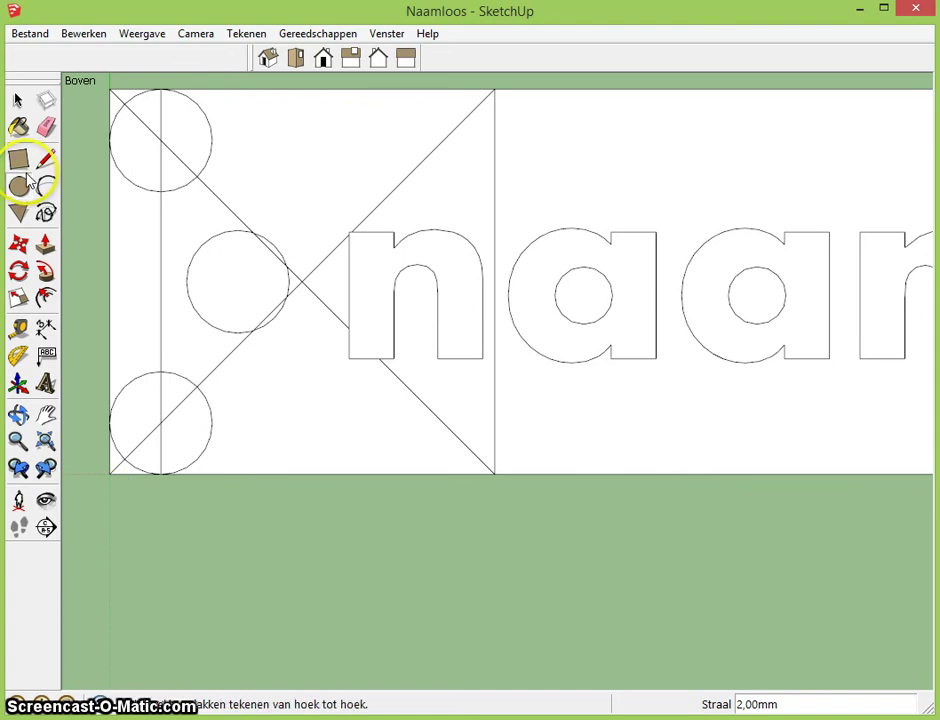
- Erase the inner circle arcs, the leftover vertical line and the three diagonals around the hole
left_click(46, 127)
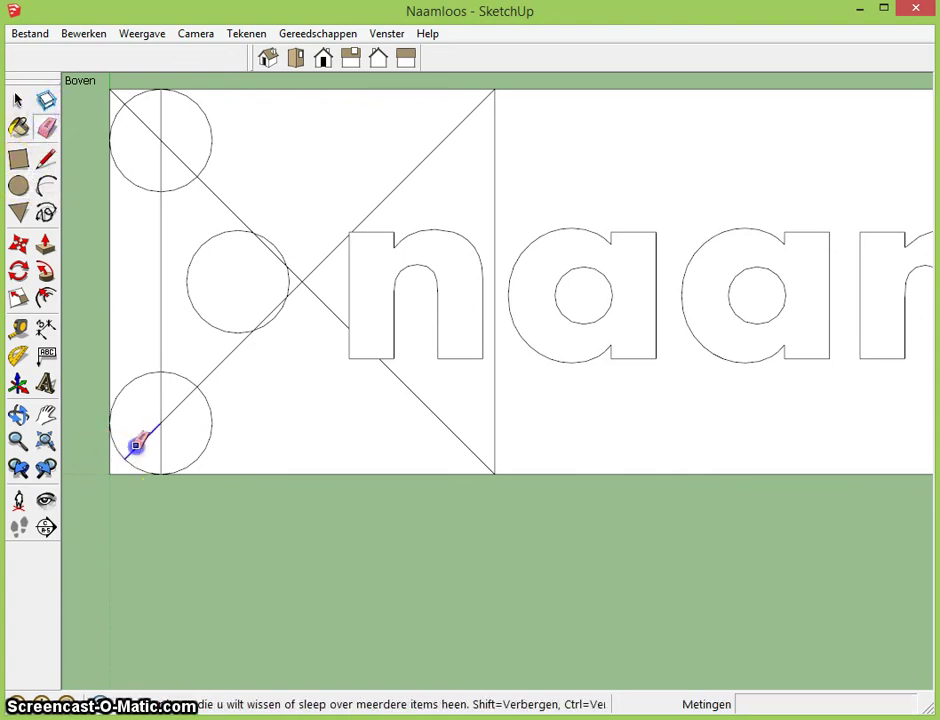
left_click(199, 448)
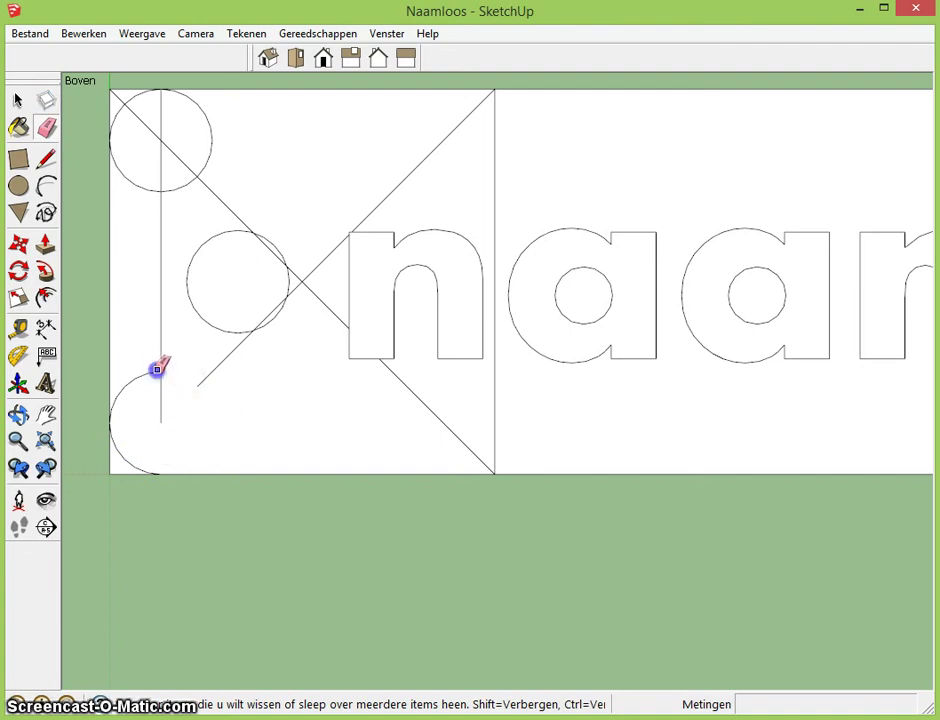
mouse_move(152, 374)
left_mouse_down()
mouse_move(122, 96)
mouse_move(170, 152)
left_mouse_up()
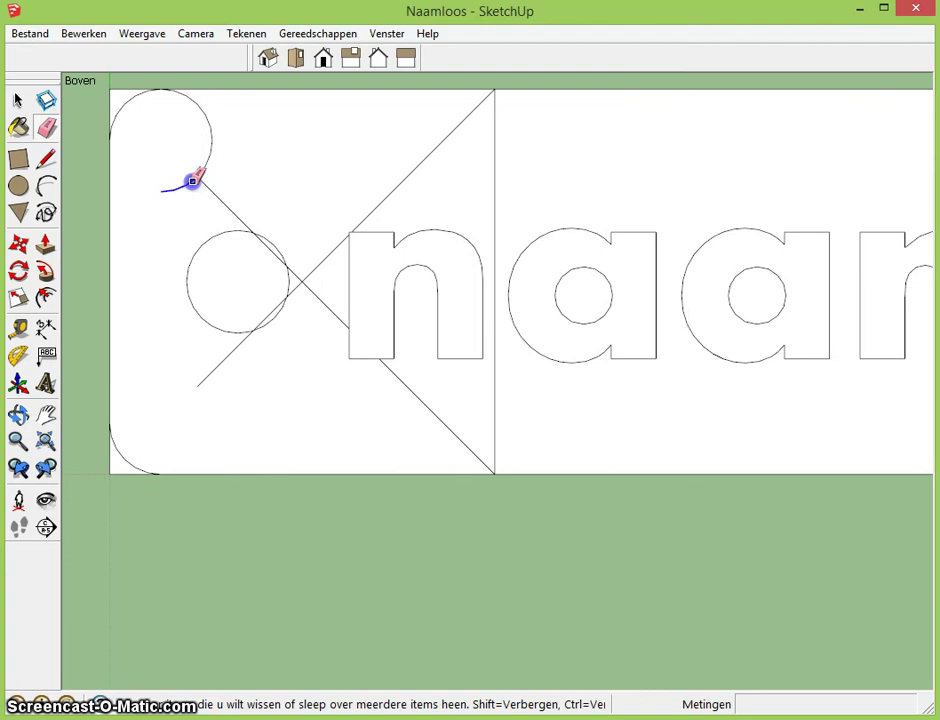
mouse_move(190, 178)
left_mouse_down()
mouse_move(205, 160)
mouse_move(206, 185)
left_mouse_up()
left_click_drag(283, 243, 272, 247)
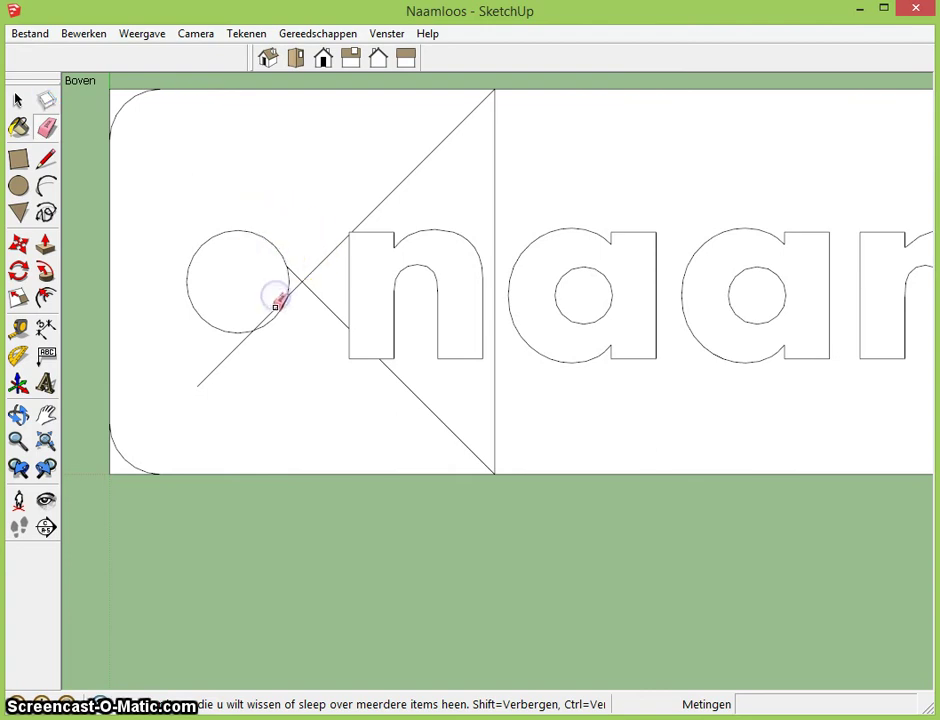
left_click_drag(245, 336, 239, 342)
left_click_drag(294, 283, 497, 364)
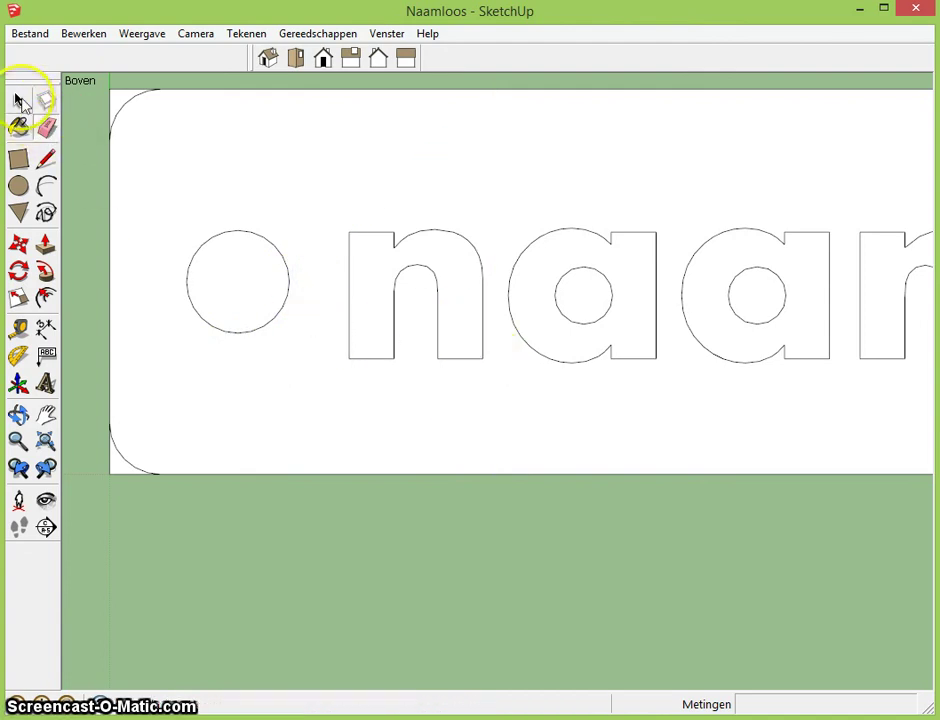
left_click(18, 100)
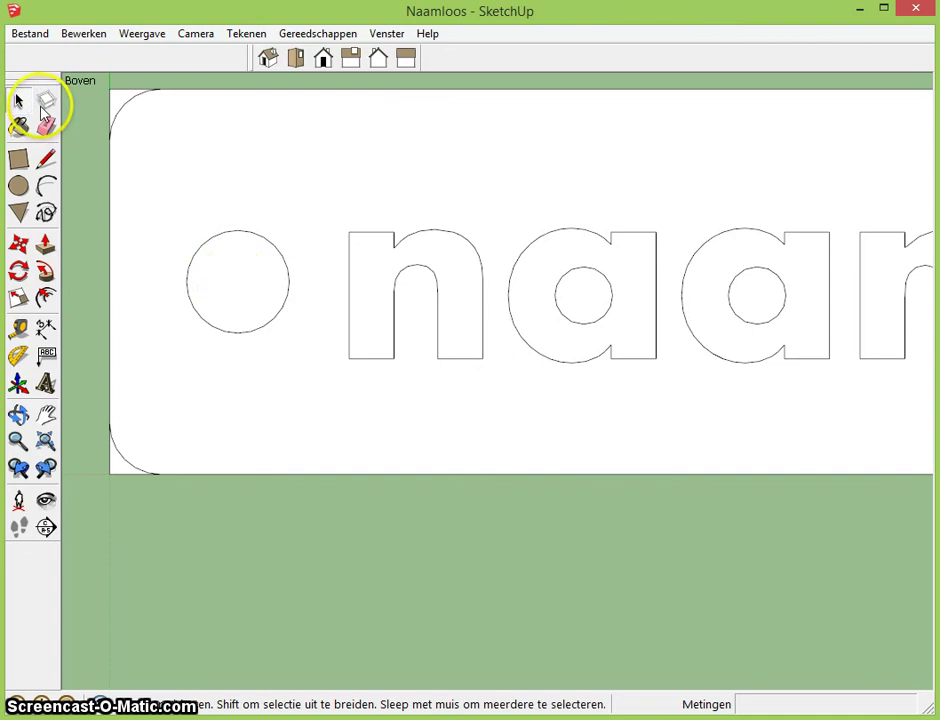
- Delete the circle face to make a through-hole, then orbit to see the plate in 3D
left_click(230, 270)
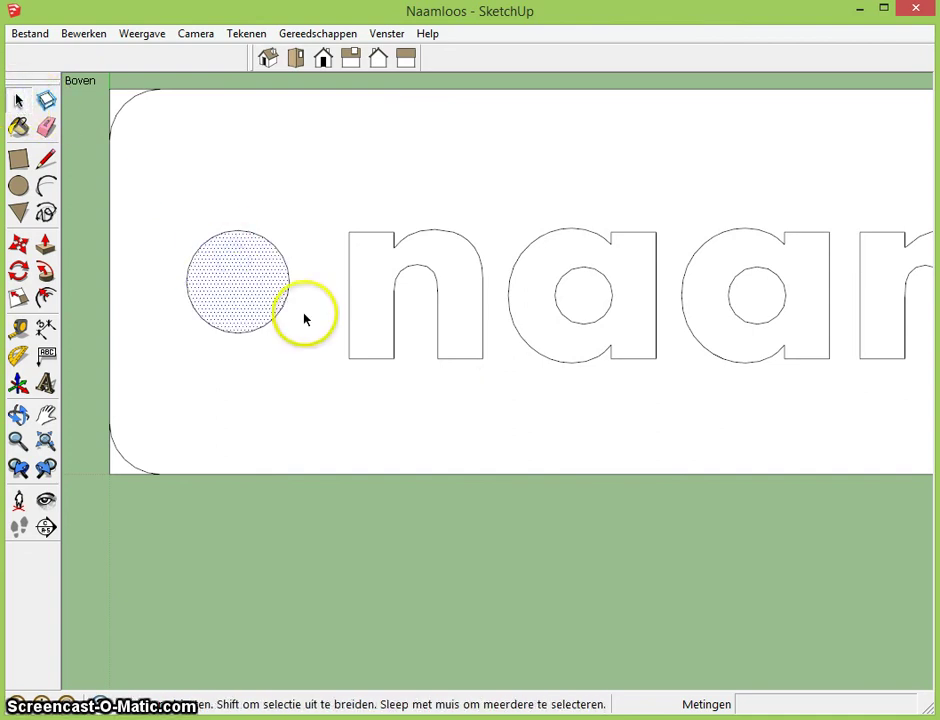
key("Delete")
middle_click_drag(241, 298, 325, 193)
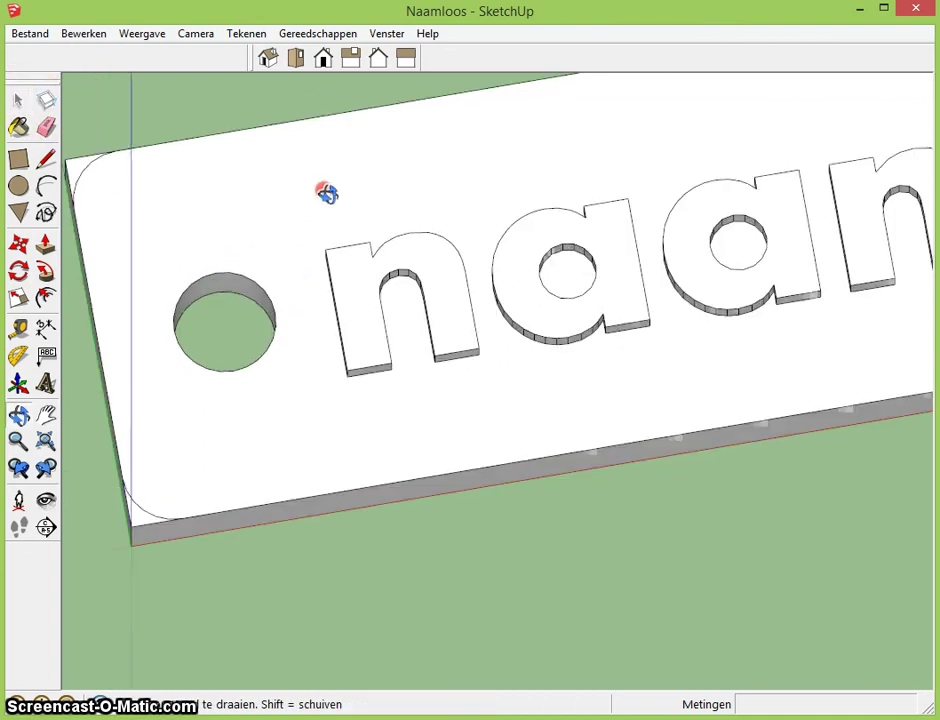
middle_click_drag(245, 320, 344, 222)
scroll(361, 315, "down", 3)
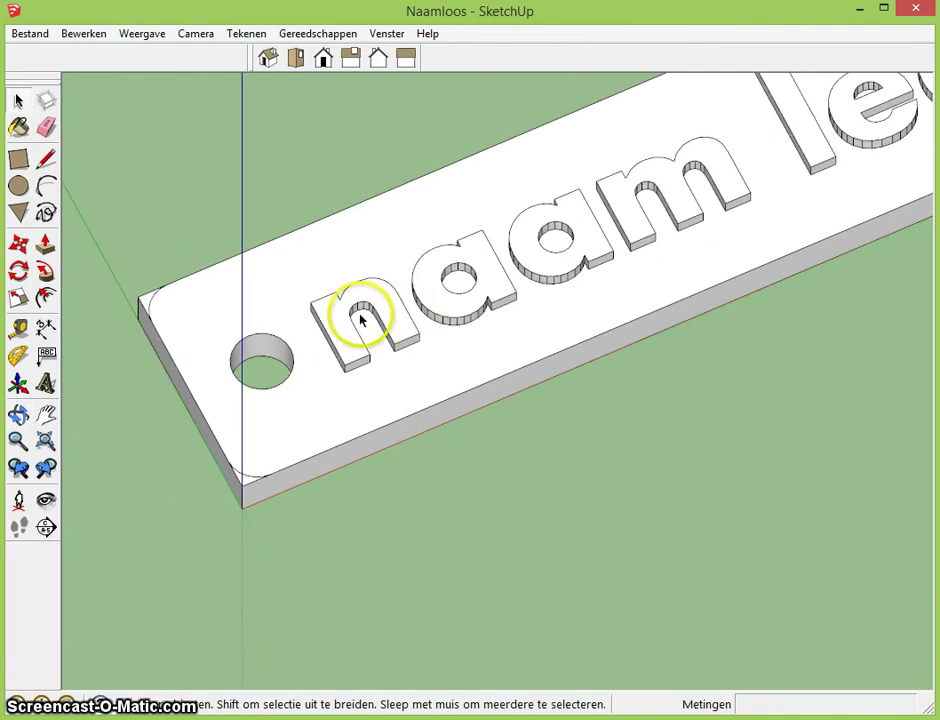
scroll(157, 331, "up", 3)
- Push the bottom-left and top-left corner pieces down 3 mm to cut them away
left_click(45, 244)
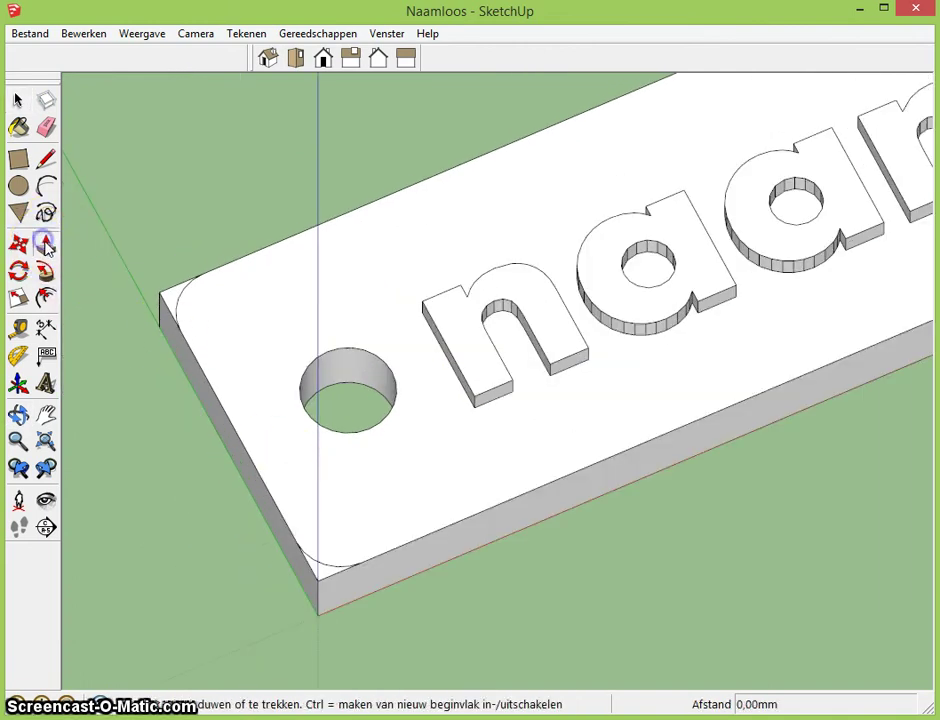
left_click(318, 570)
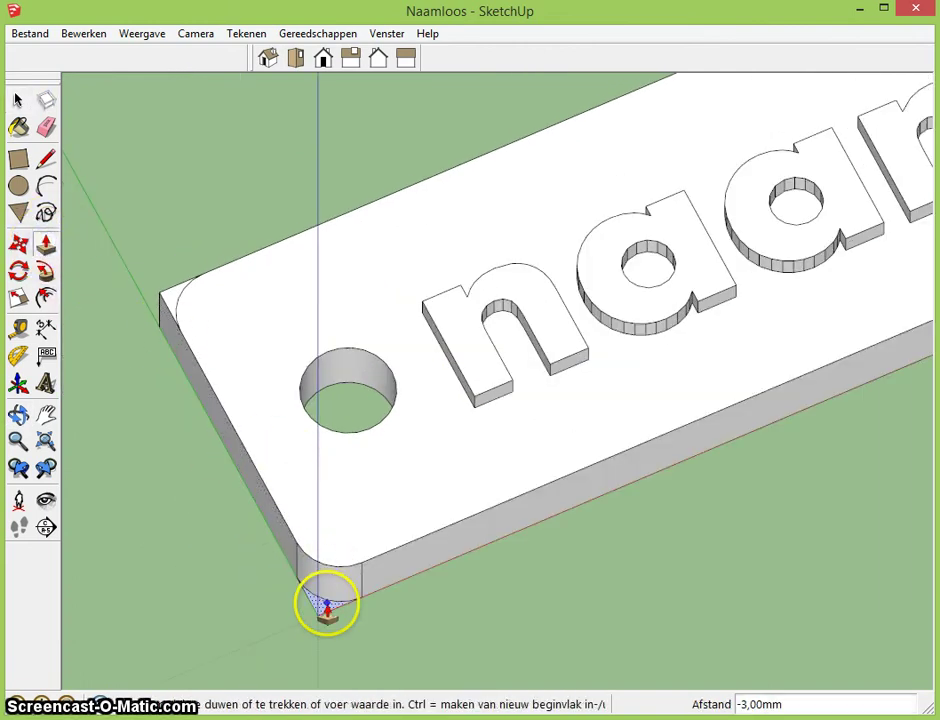
left_click(326, 610)
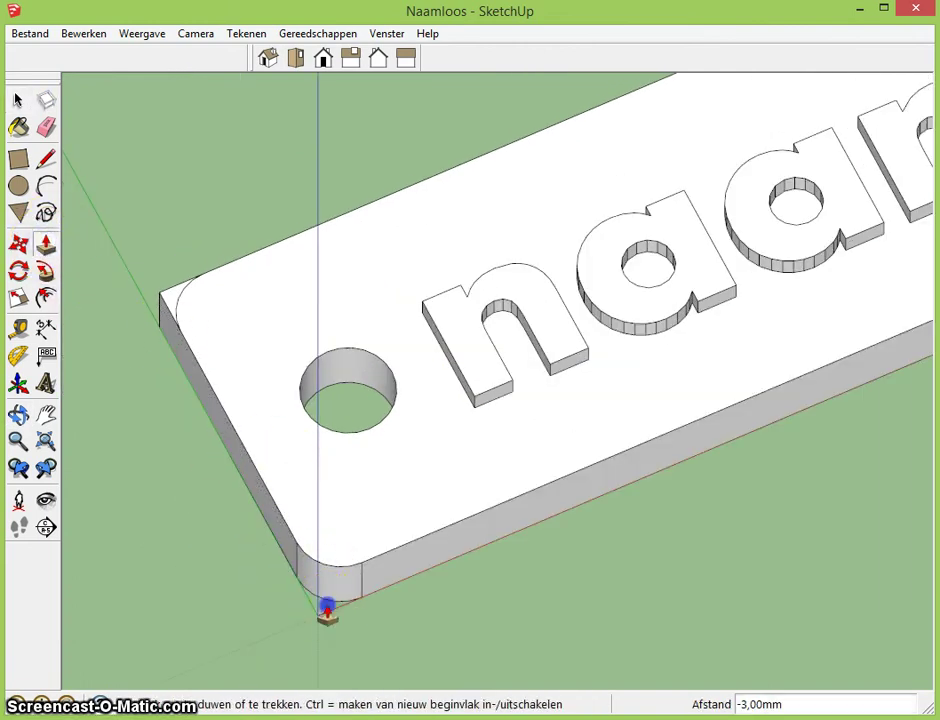
left_click(171, 297)
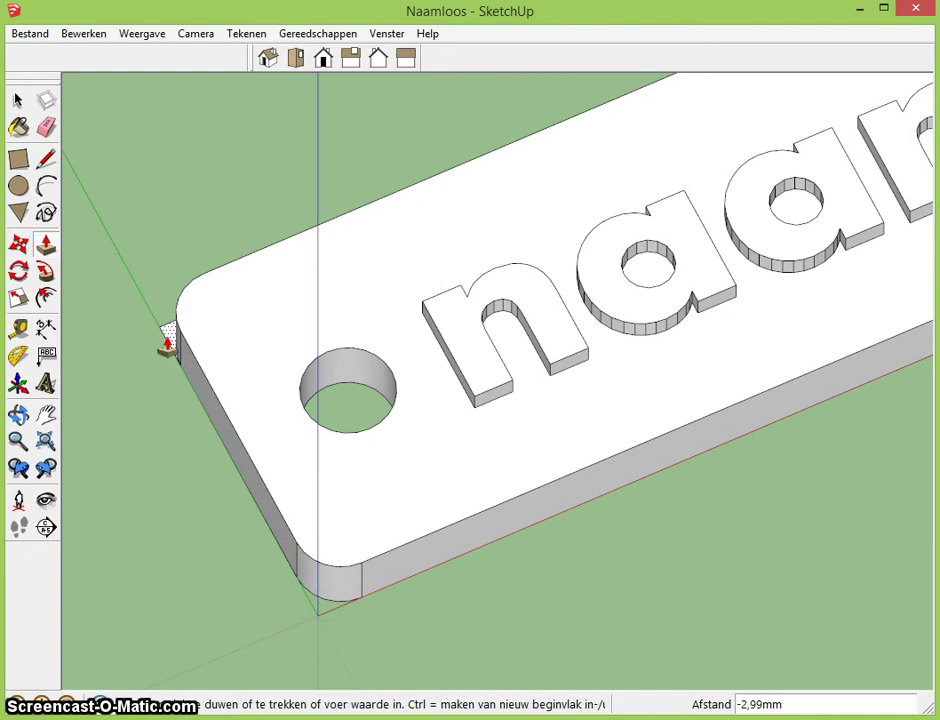
left_click(167, 340)
left_click(166, 336)
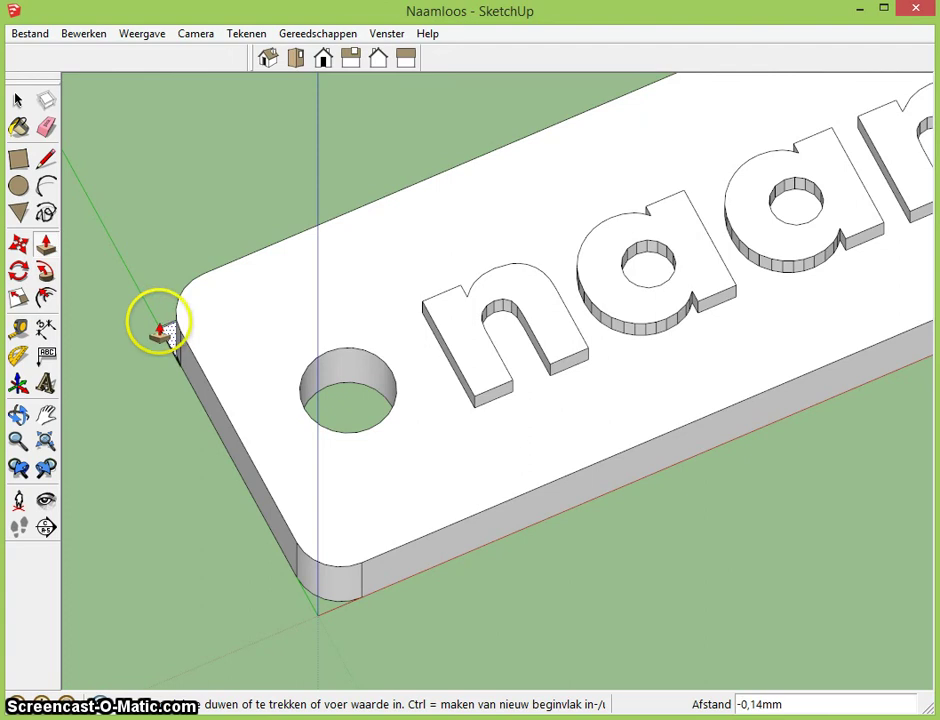
scroll(164, 328, "up", 3)
scroll(168, 336, "up", 2)
mouse_move(189, 378)
middle_mouse_down()
mouse_move(388, 393)
mouse_move(581, 336)
mouse_move(403, 558)
middle_mouse_up()
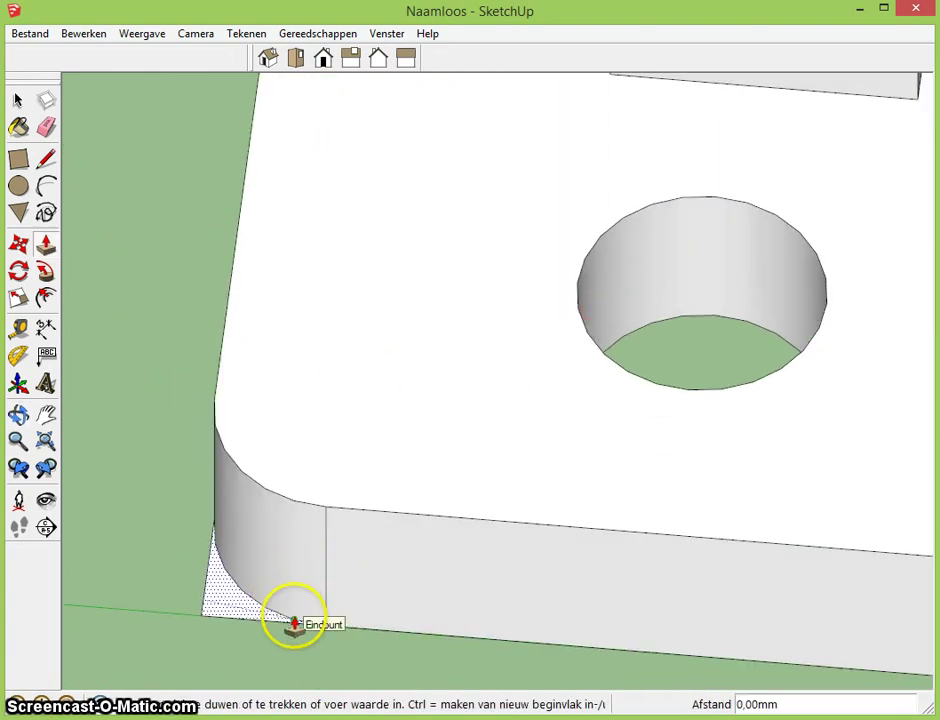
left_click(294, 625)
- Erase the stray edge left at the rounded corner and orbit to view the whole plate
left_click(46, 159)
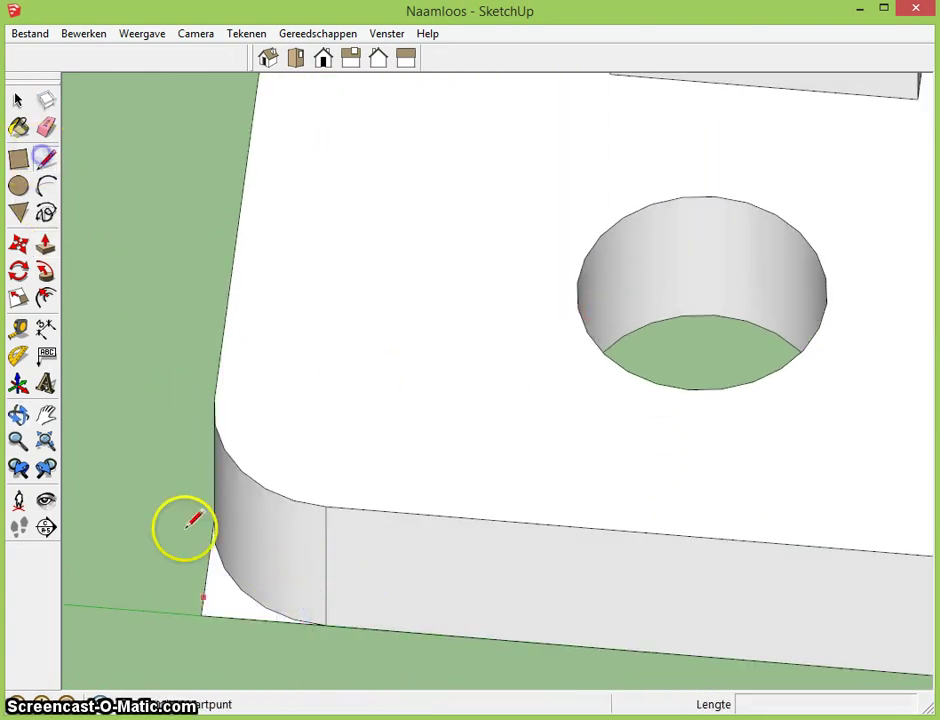
left_click(46, 127)
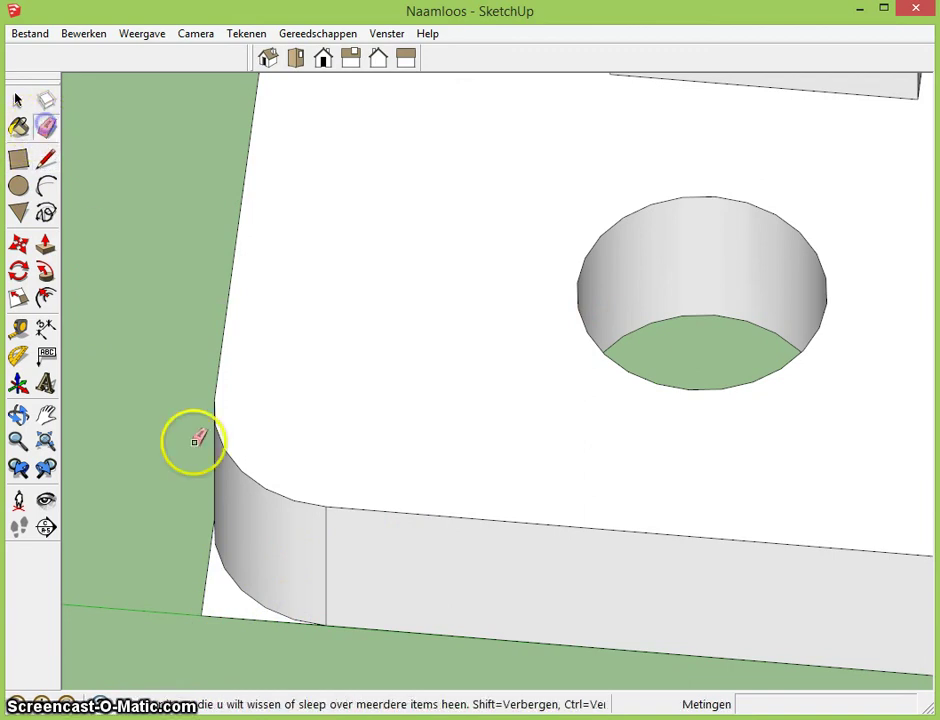
left_click(216, 613)
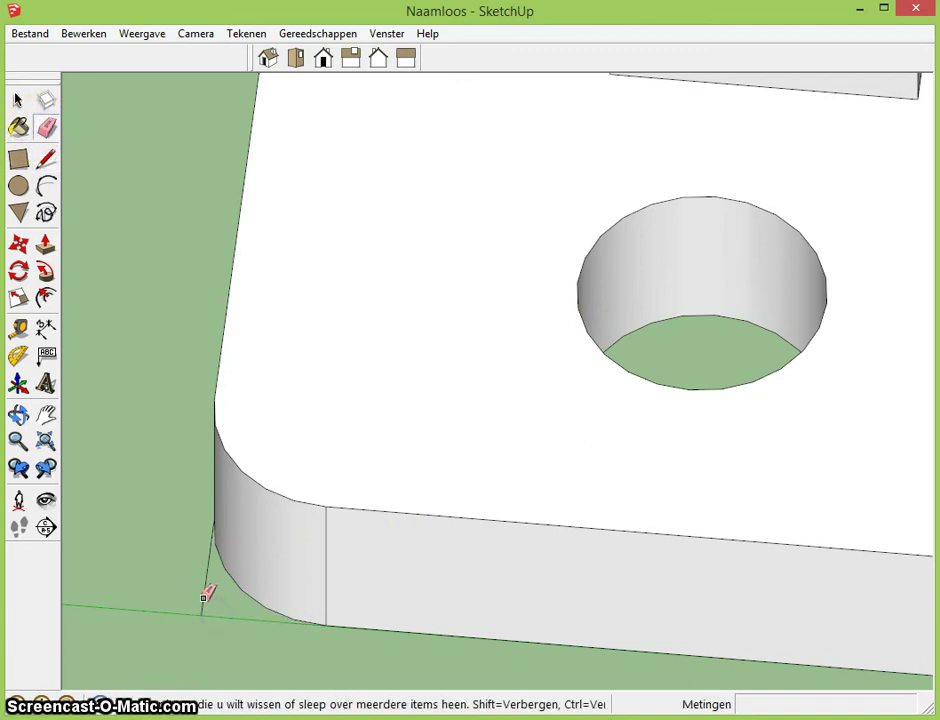
mouse_move(204, 597)
middle_mouse_down()
mouse_move(252, 208)
mouse_move(59, 444)
mouse_move(164, 378)
mouse_move(296, 390)
mouse_move(416, 424)
mouse_move(329, 426)
middle_mouse_up()
- Orbit around the finished tag, then return to Top view zoomed out on the whole plate
scroll(264, 441, "down", 3)
scroll(430, 235, "down", 2)
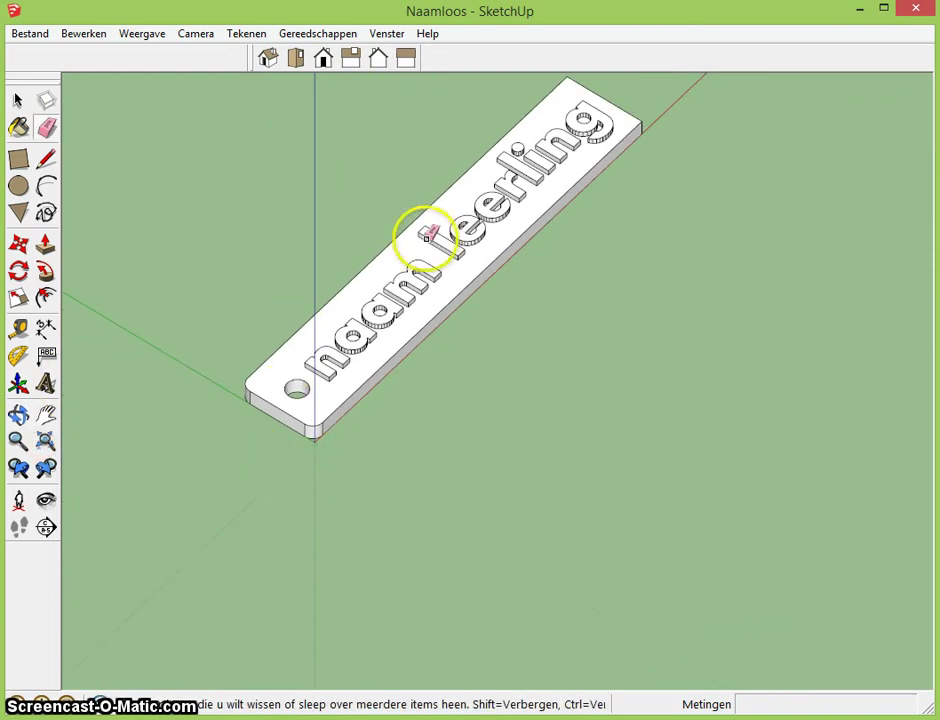
scroll(516, 87, "up", 3)
scroll(516, 87, "up", 2)
mouse_move(640, 350)
middle_mouse_down()
mouse_move(634, 424)
mouse_move(647, 305)
middle_mouse_up()
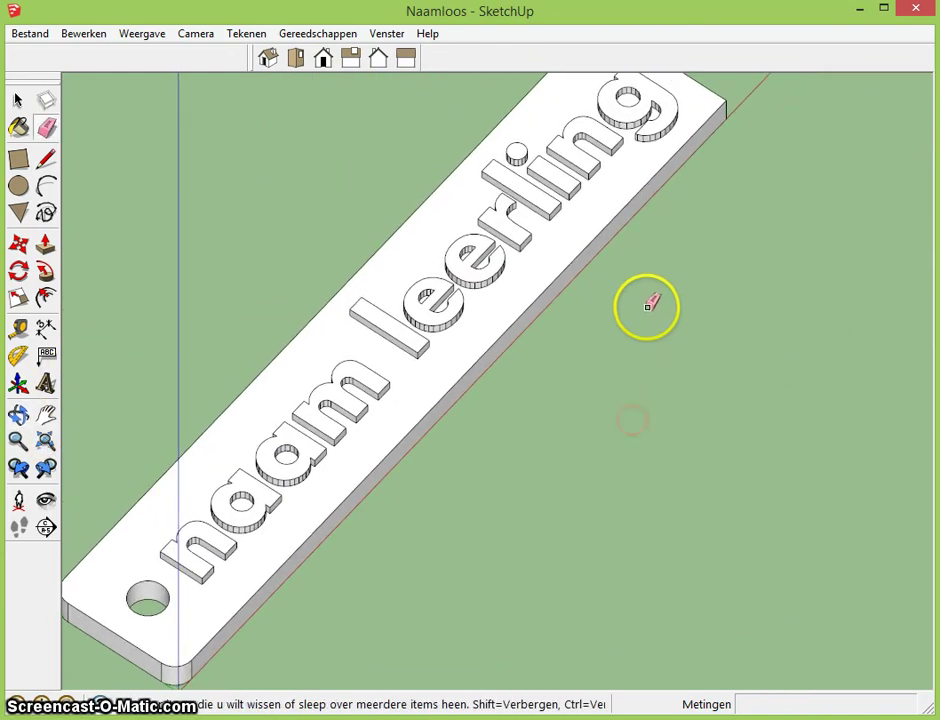
left_click(295, 59)
scroll(790, 425, "down", 1)
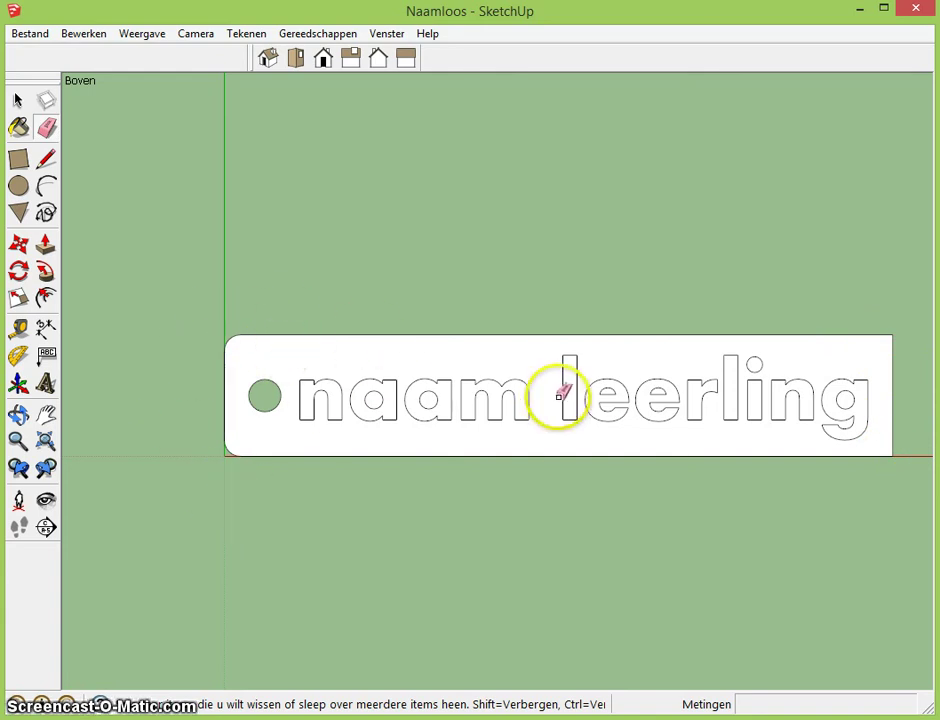
- Use Bewerken to select all, make a group, and intersect faces with the model
left_click(47, 46)
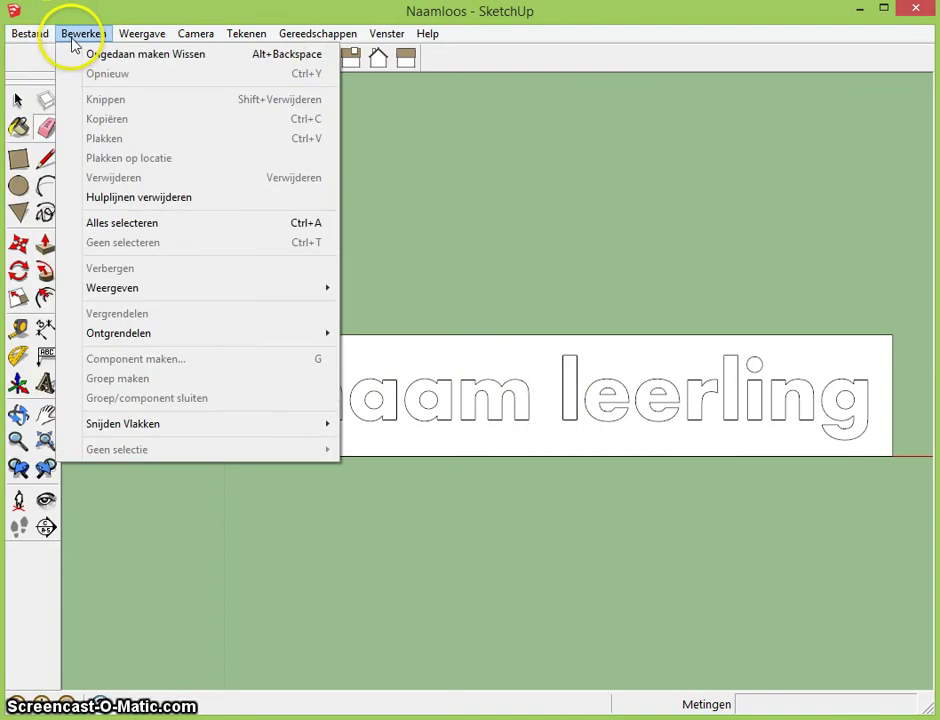
mouse_move(83, 33)
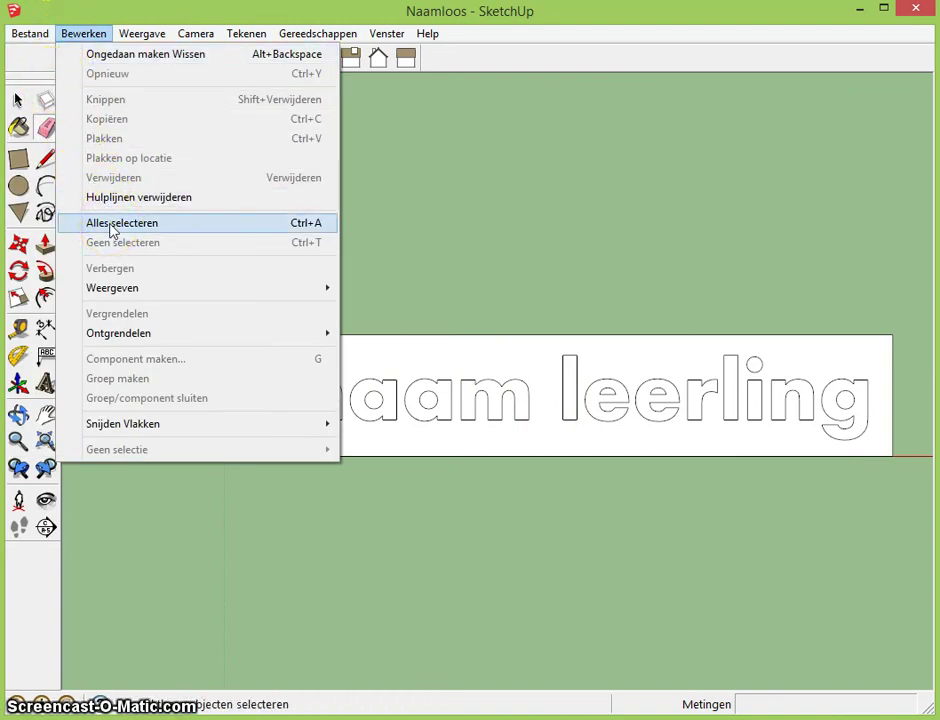
left_click(112, 224)
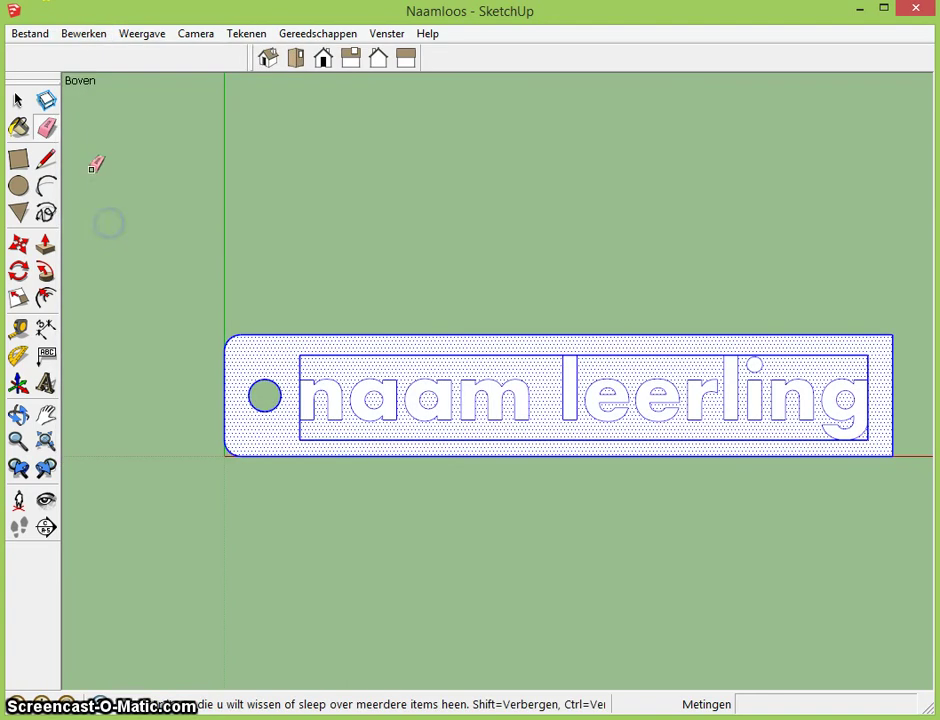
left_click(69, 36)
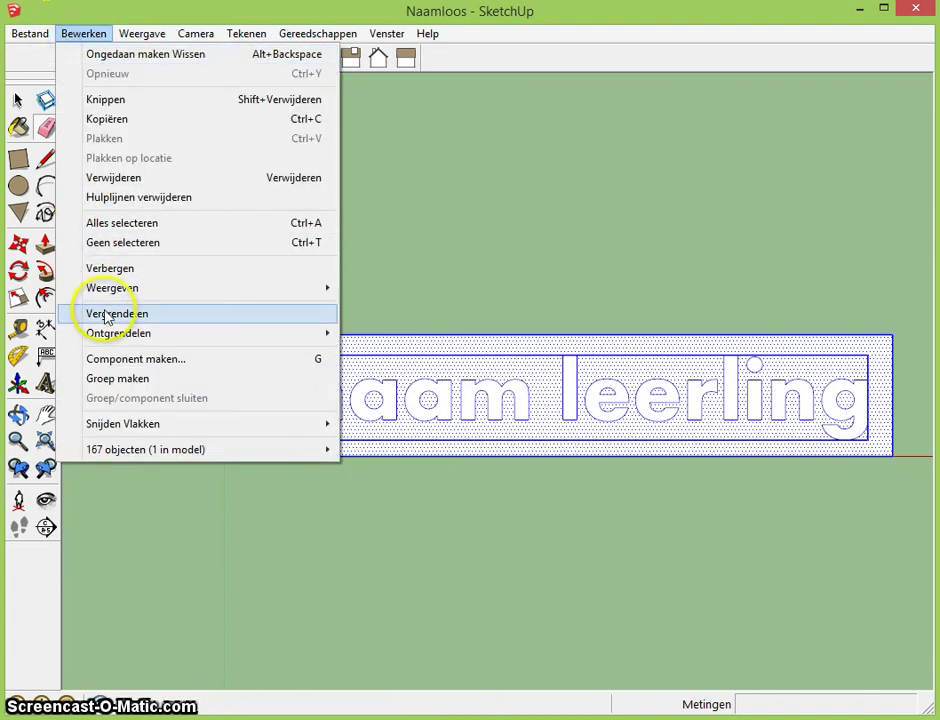
left_click(128, 380)
left_click(84, 36)
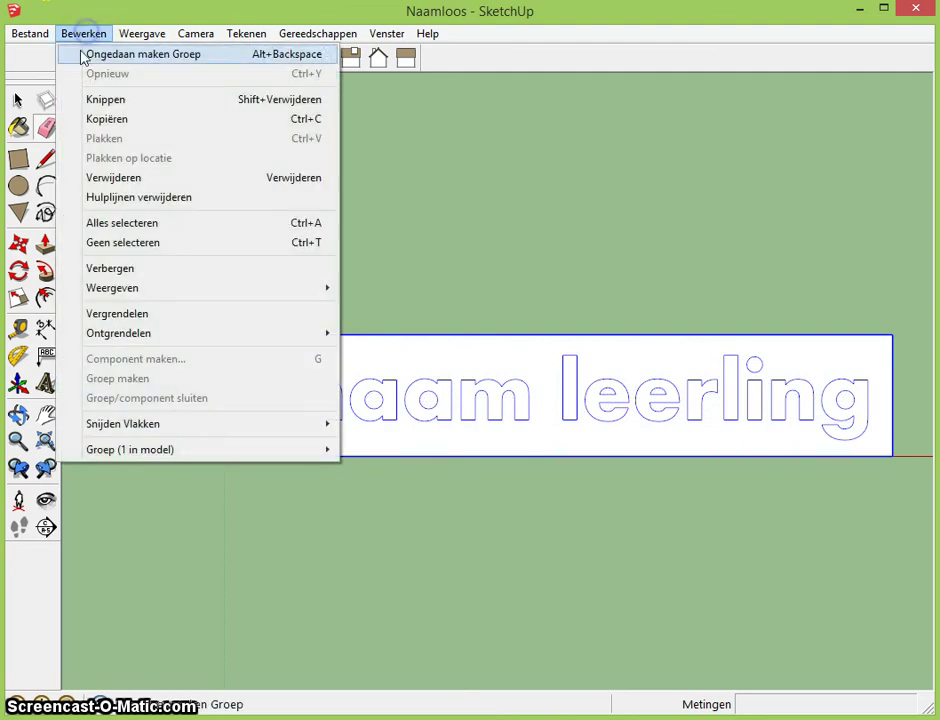
mouse_move(122, 423)
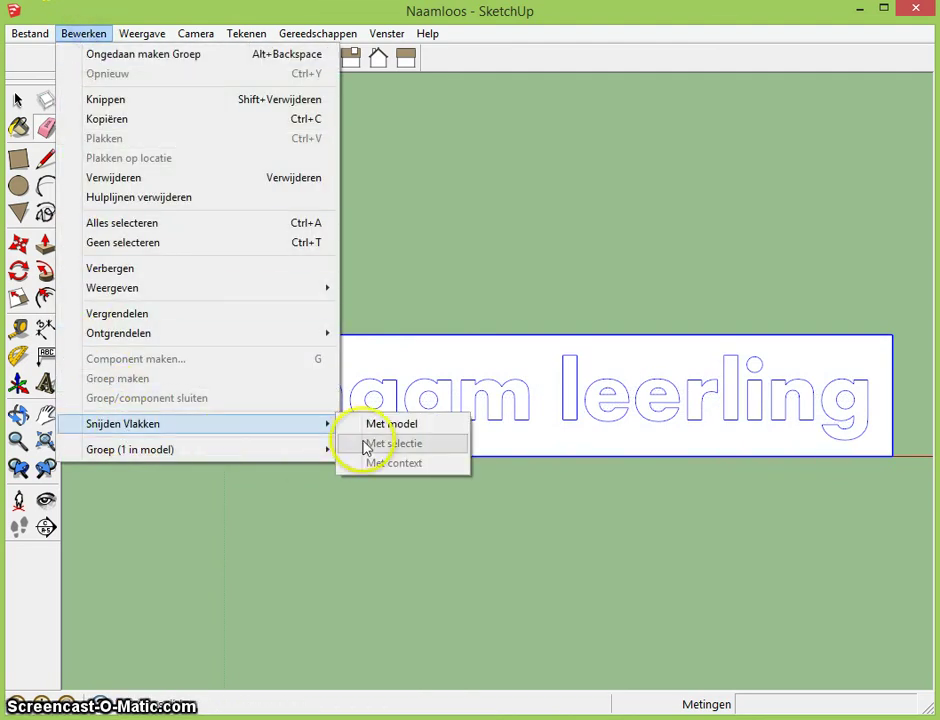
left_click(386, 428)
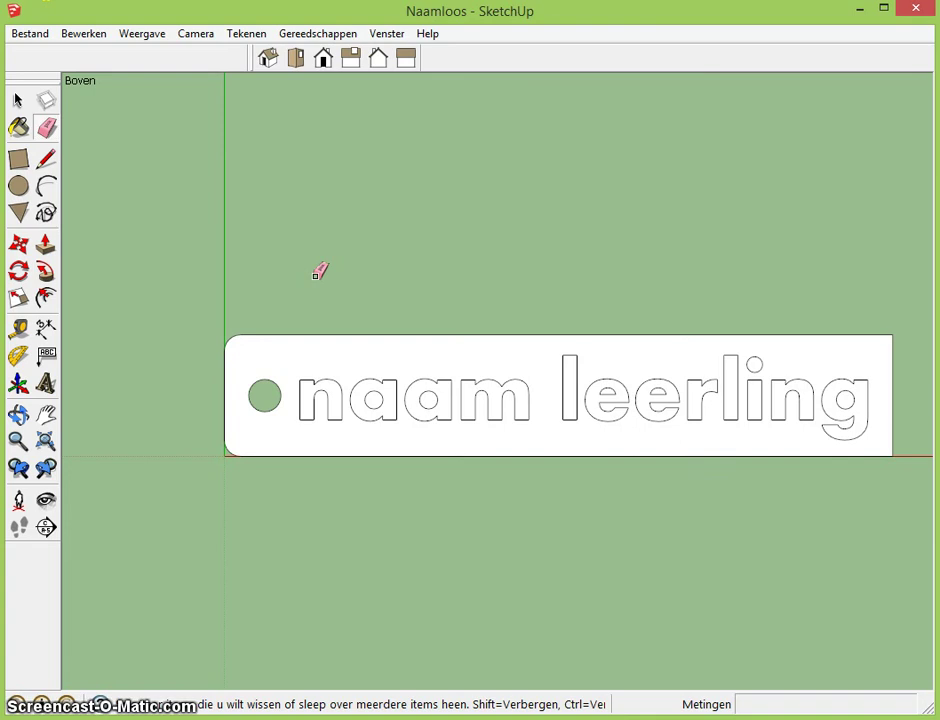
- Choose Bestand > Opslaan als... to save the tag under a new name
left_click(30, 34)
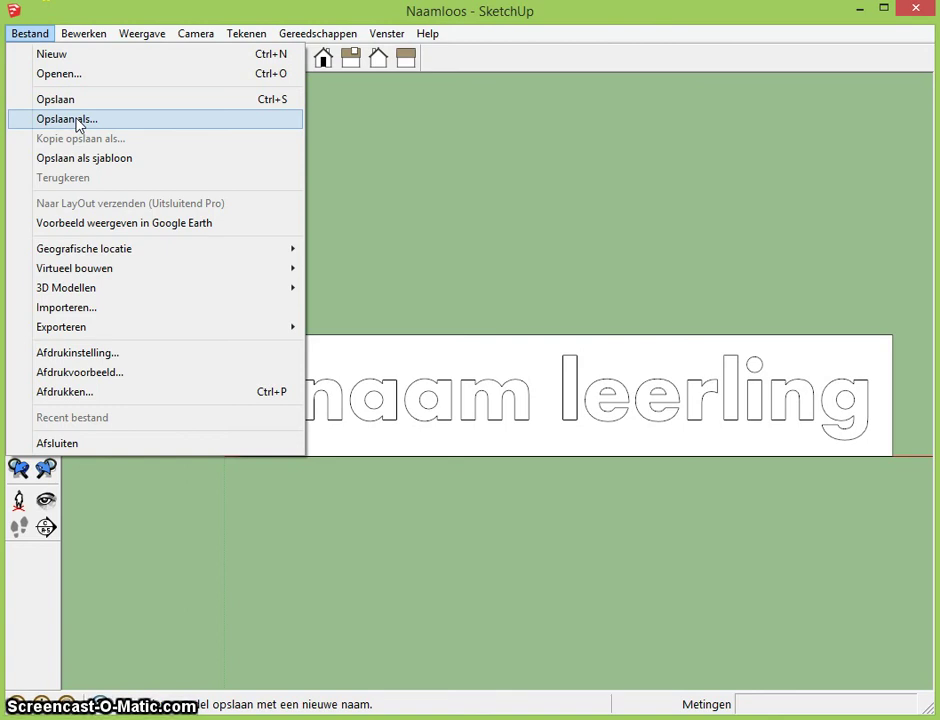
left_click(77, 124)
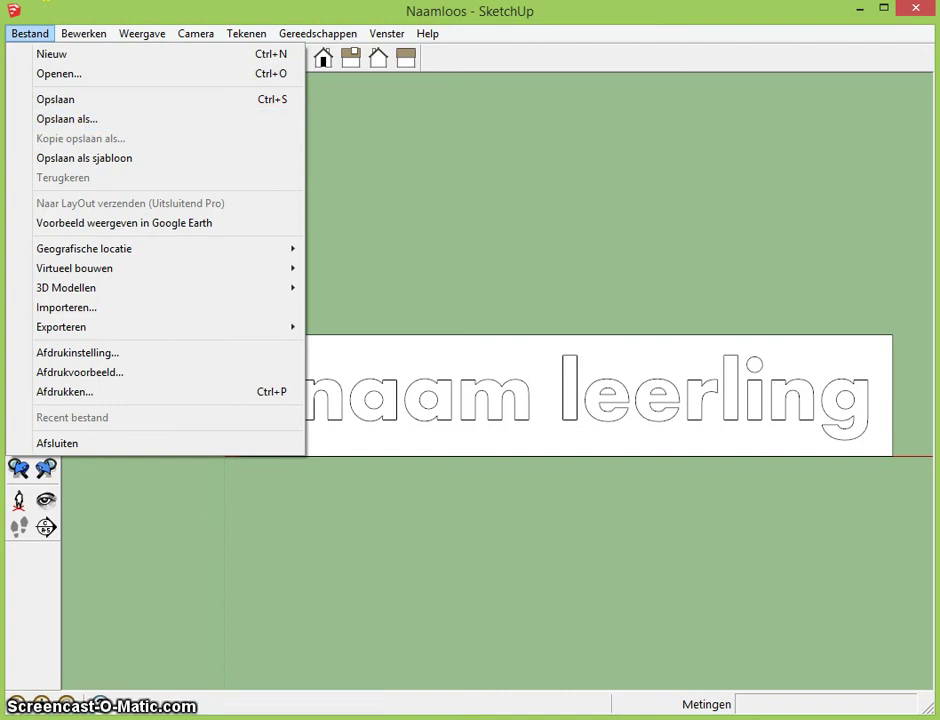